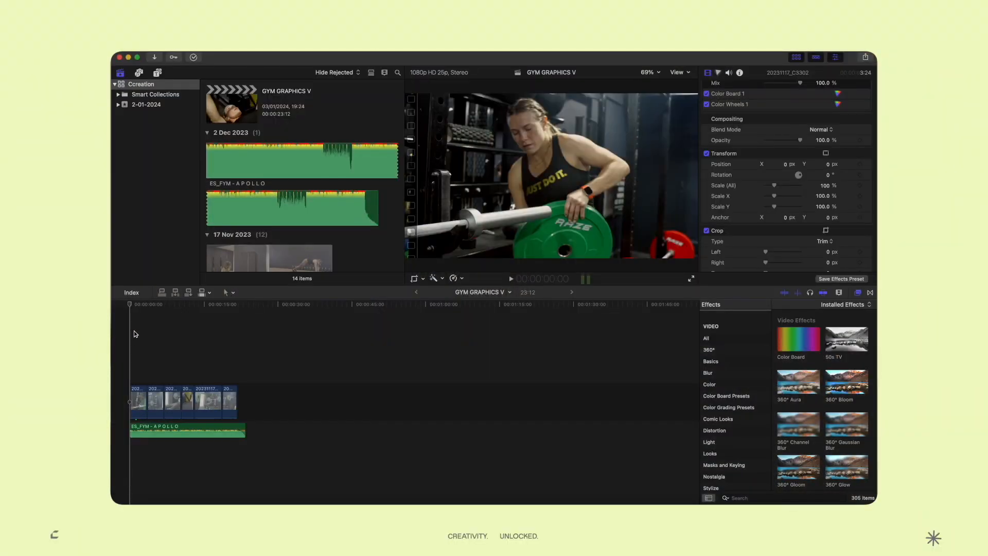
Play back the workout edit, then open the CC Gym Graphic V4 title pack
{"action": "key", "text": "space"}
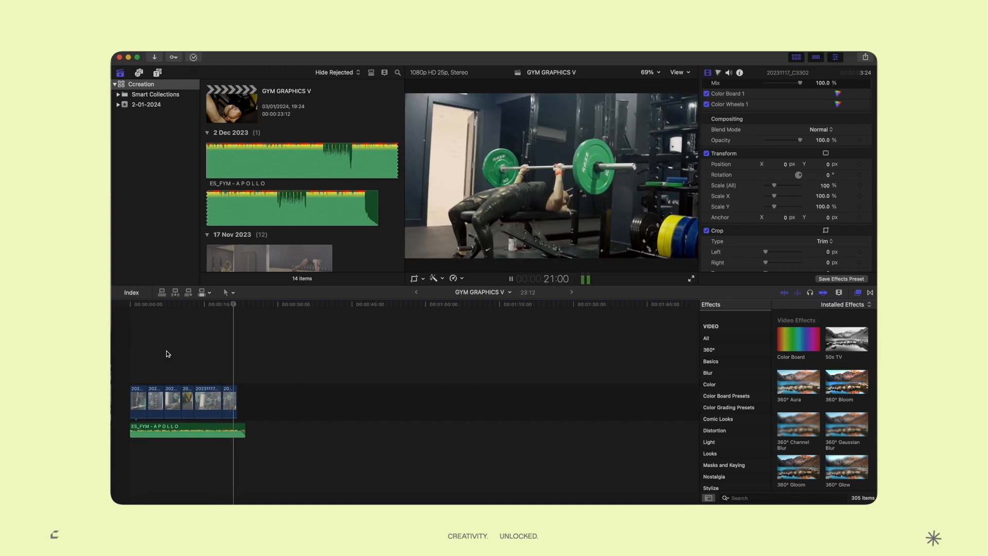
{"action": "key", "text": "super+="}
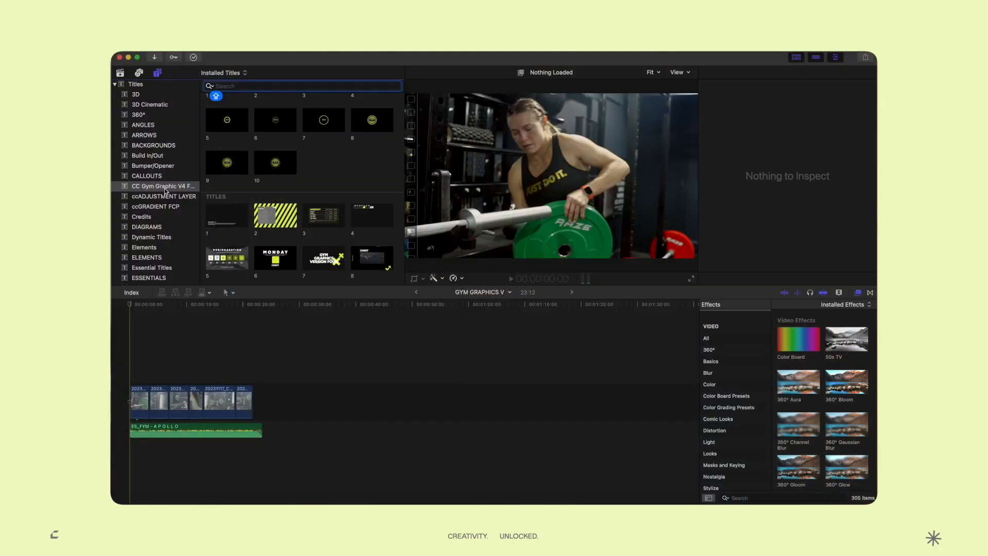
{"action": "left_click", "coordinate": [165, 188]}
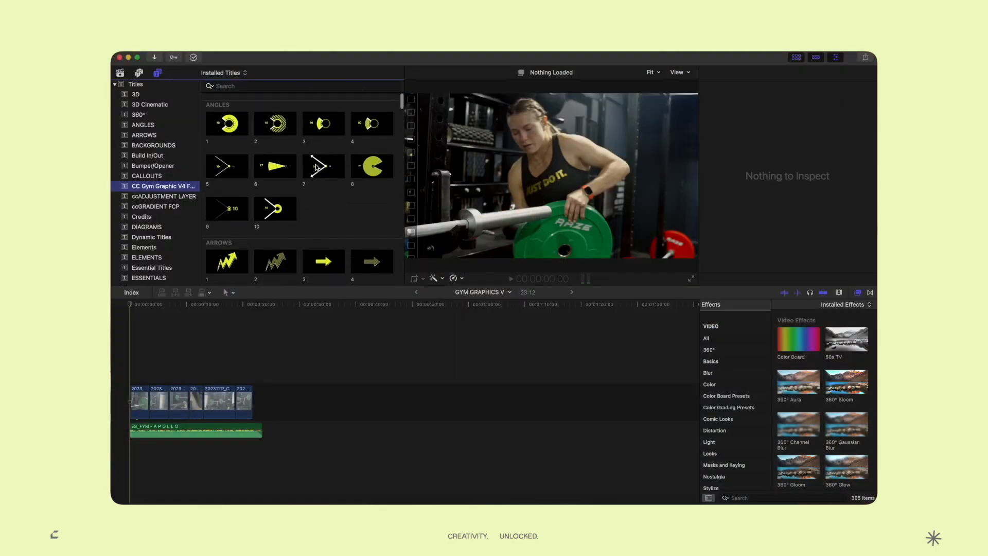
Scroll to the gym pack's Titles section and preview title 8, the CHEST card
{"action": "scroll", "coordinate": [259, 199], "scroll_direction": "down", "scroll_amount": 15}
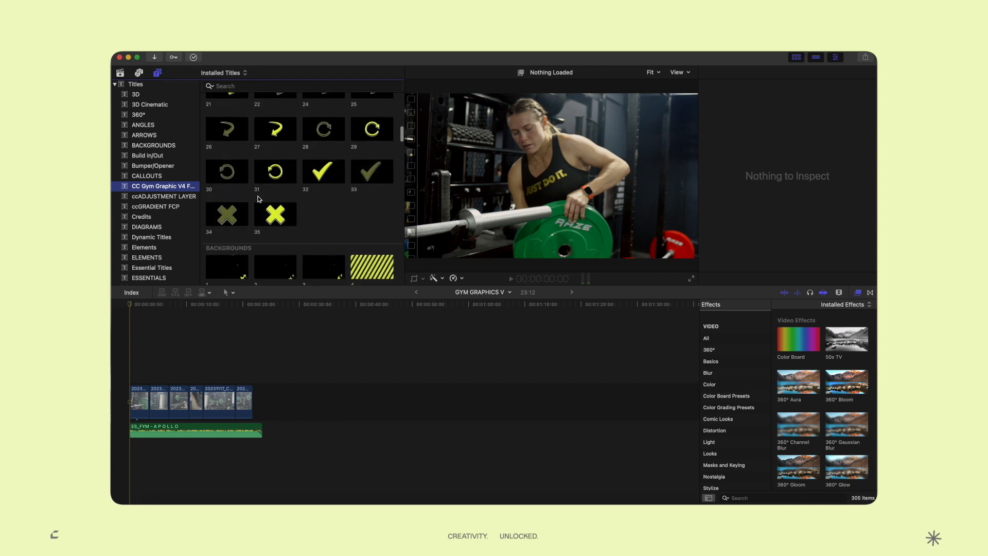
{"action": "scroll", "coordinate": [259, 200], "scroll_direction": "up", "scroll_amount": 5}
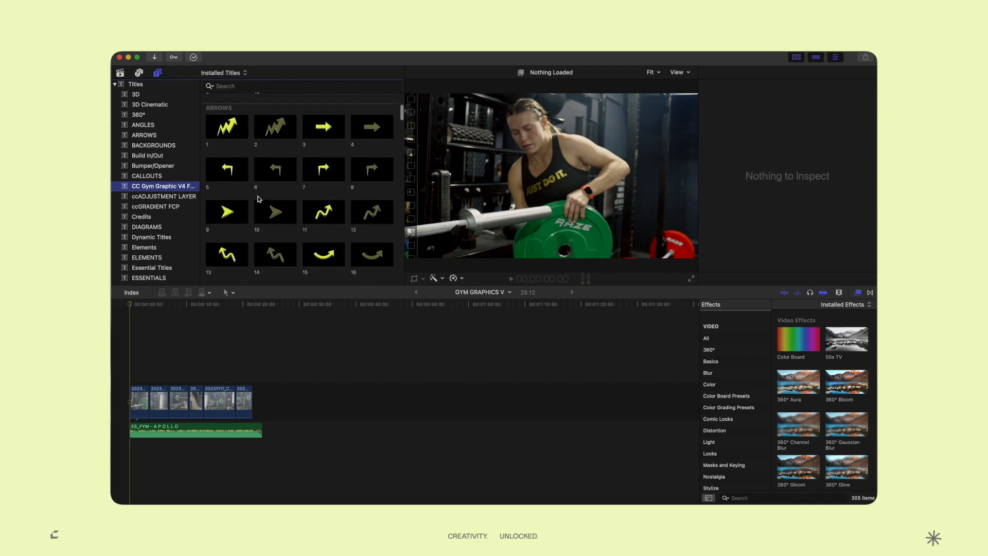
{"action": "scroll", "coordinate": [259, 197], "scroll_direction": "down", "scroll_amount": 5}
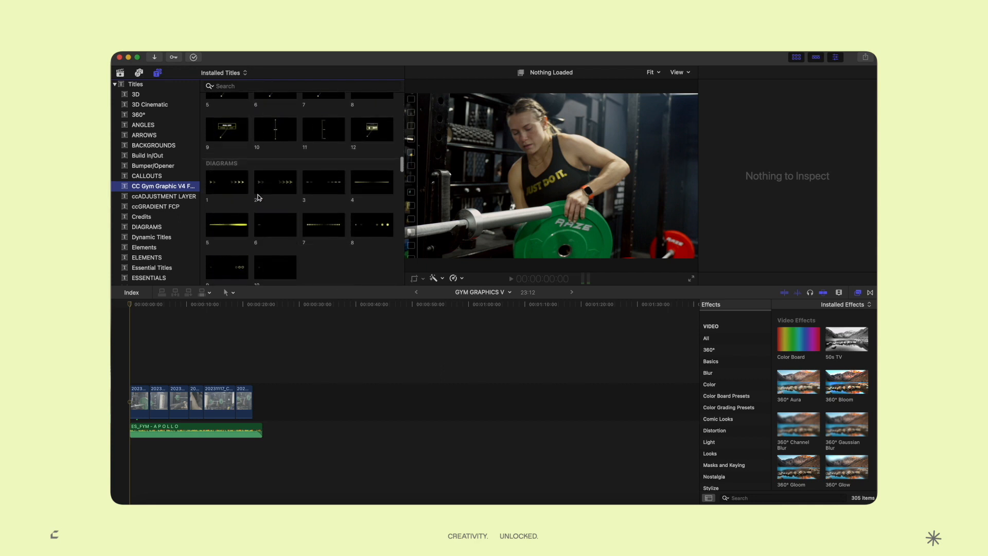
{"action": "scroll", "coordinate": [259, 198], "scroll_direction": "down", "scroll_amount": 2}
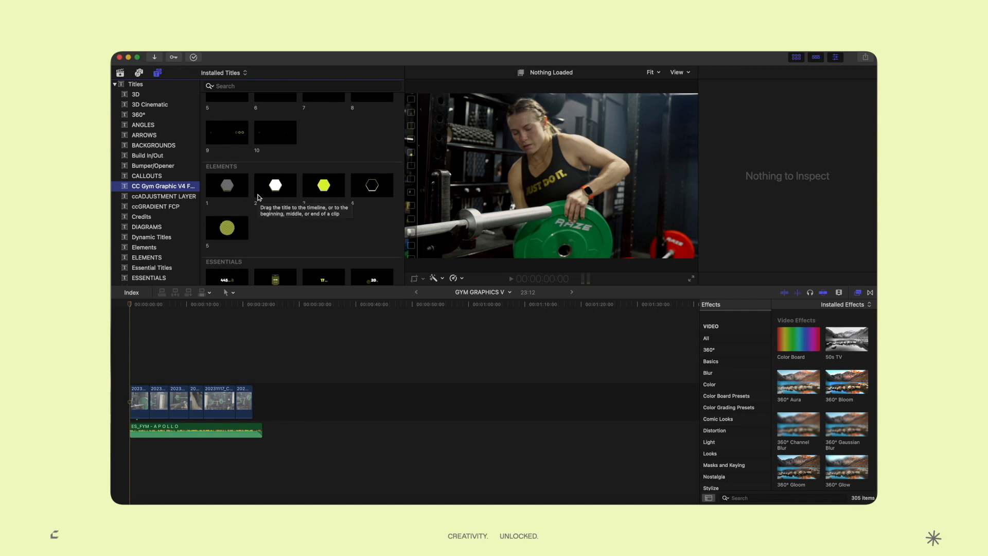
{"action": "scroll", "coordinate": [315, 242], "scroll_direction": "down", "scroll_amount": 10}
{"action": "left_click", "coordinate": [383, 263]}
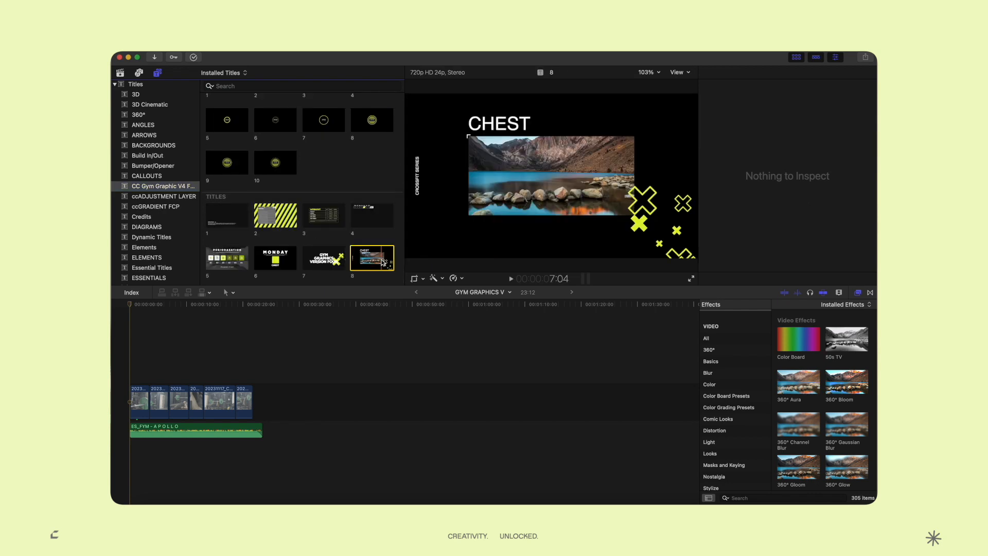
Place the CHEST title at the timeline start, trim it to 3:12, and play it back
{"action": "left_click_drag", "start_coordinate": [384, 262], "coordinate": [124, 379]}
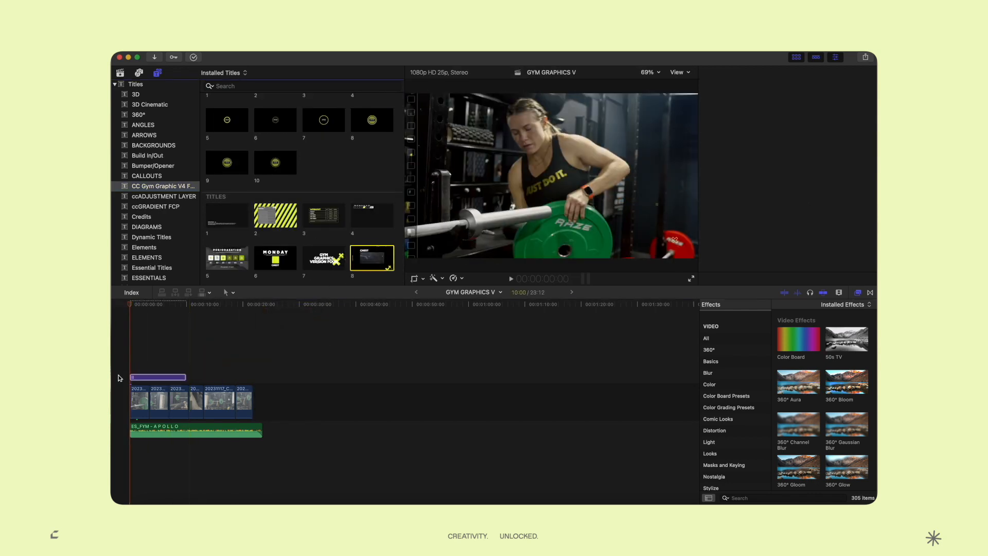
{"action": "key", "text": "shift+z"}
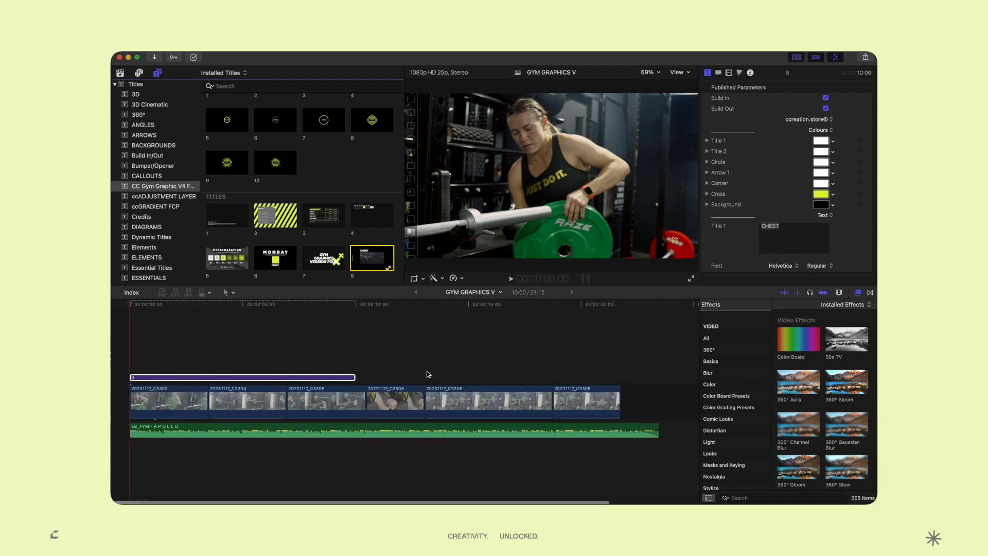
{"action": "left_click_drag", "start_coordinate": [355, 376], "coordinate": [210, 379]}
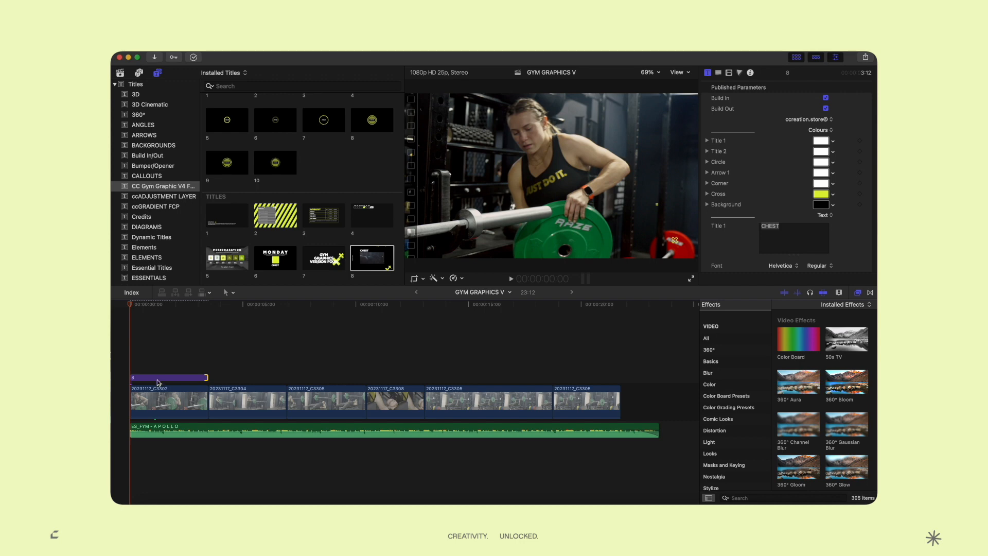
{"action": "key", "text": "space"}
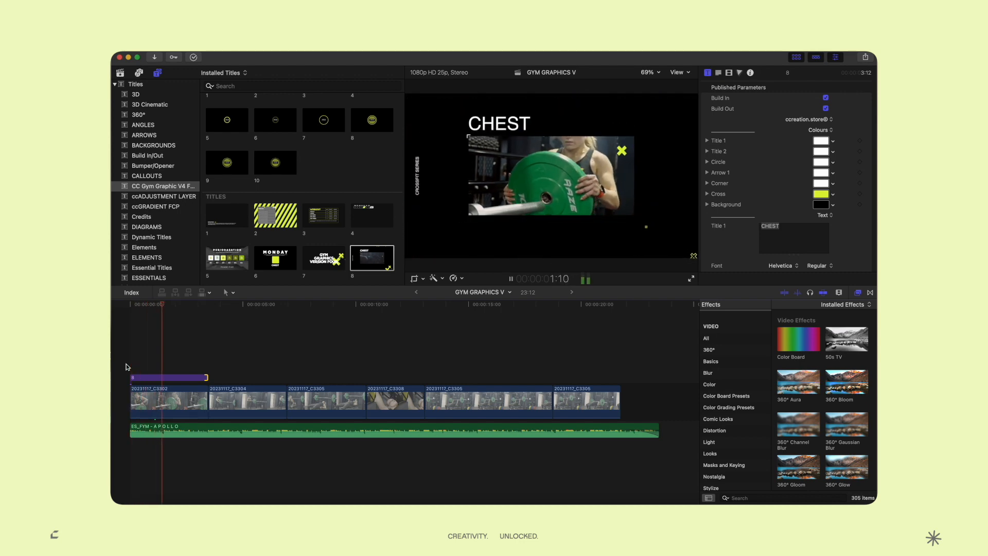
{"action": "left_click", "coordinate": [165, 305]}
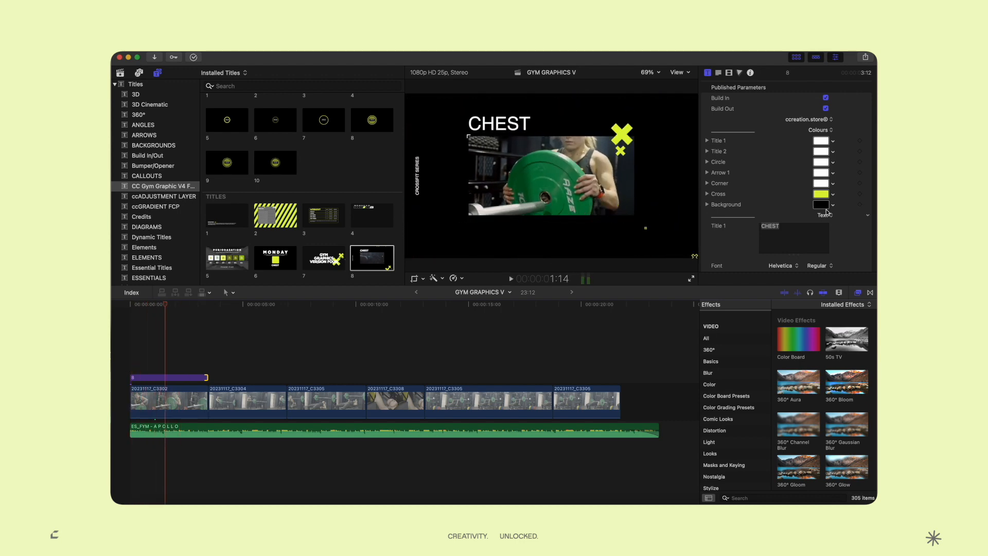
{"action": "scroll", "coordinate": [824, 214], "scroll_direction": "down", "scroll_amount": 5}
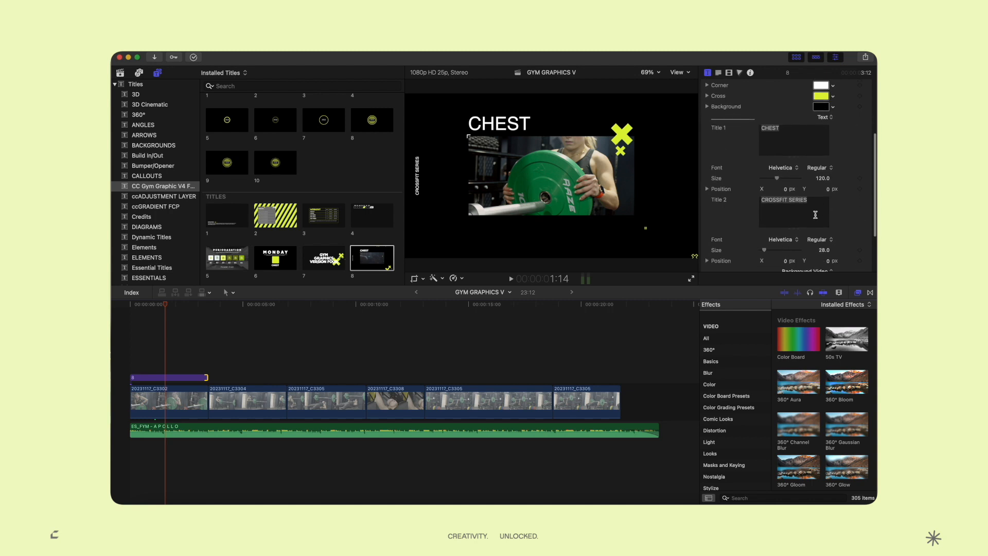
{"action": "scroll", "coordinate": [816, 214], "scroll_direction": "up", "scroll_amount": 5}
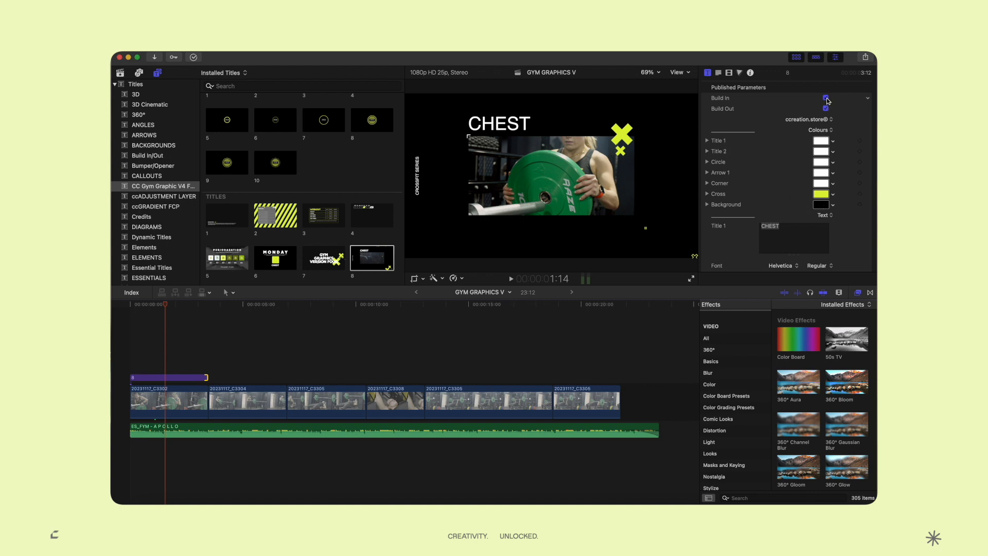
Turn off the CHEST title's Build In and play it from the start
{"action": "left_click", "coordinate": [826, 99]}
{"action": "left_click", "coordinate": [131, 303]}
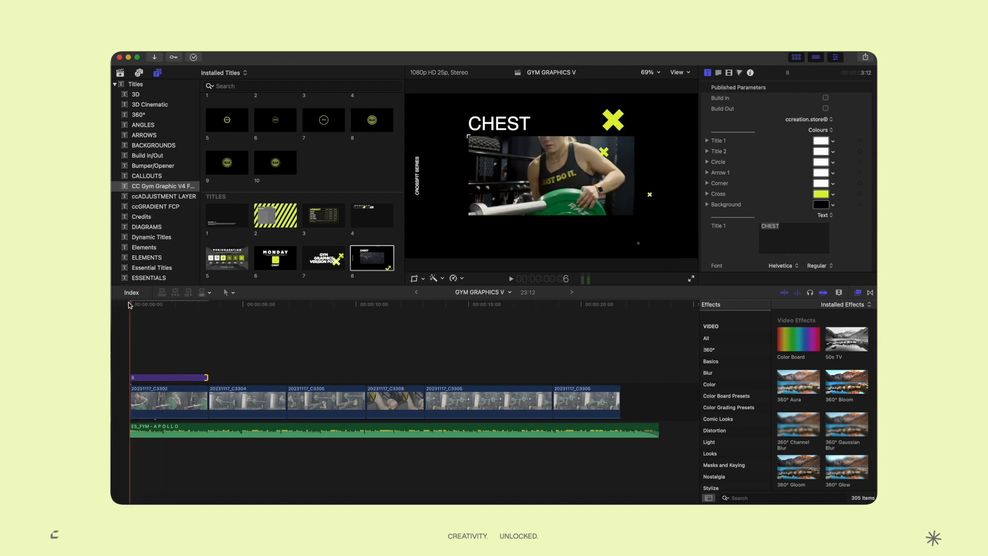
{"action": "key", "text": "space"}
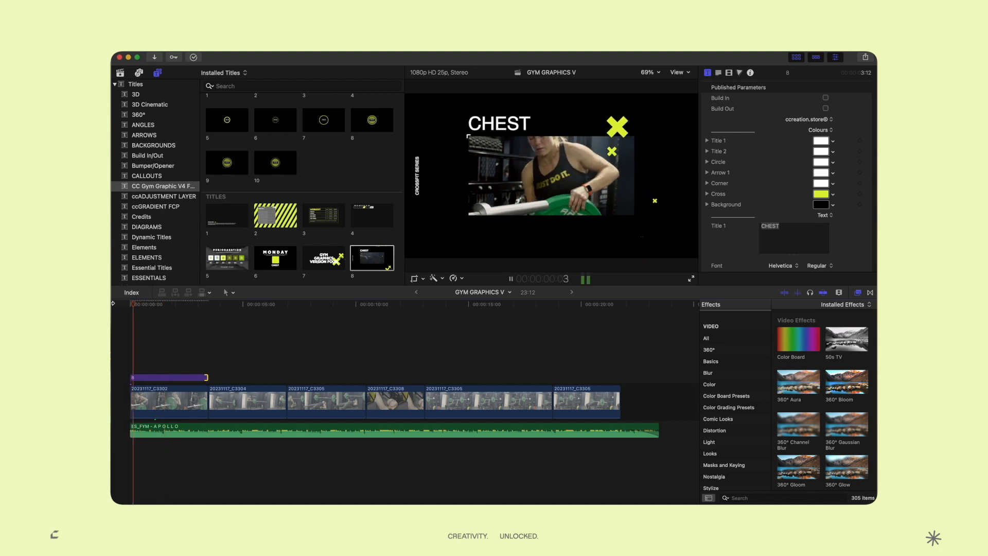
Re-enable Build In, replay the title from the start, and select its second-line field
{"action": "left_click", "coordinate": [825, 97]}
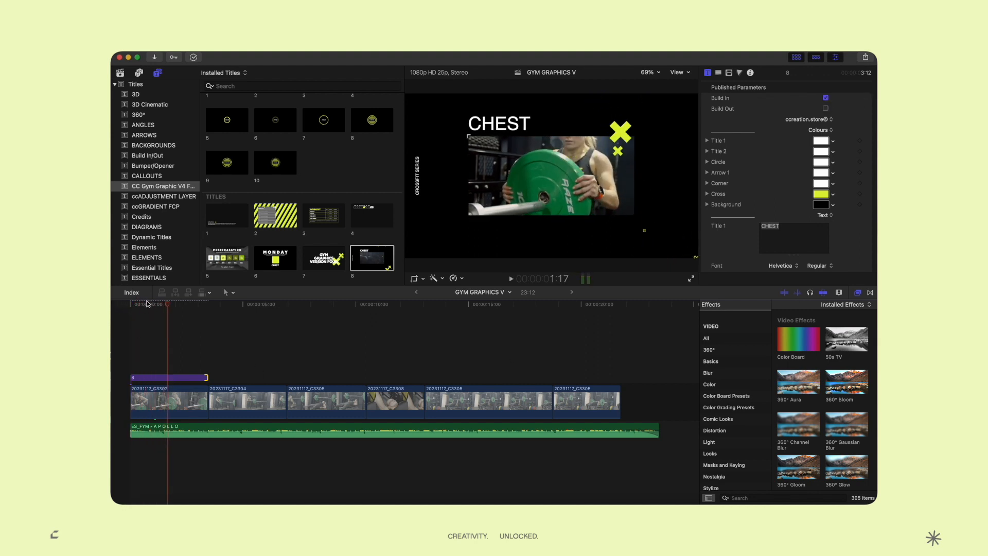
{"action": "left_click", "coordinate": [131, 304]}
{"action": "key", "text": "space"}
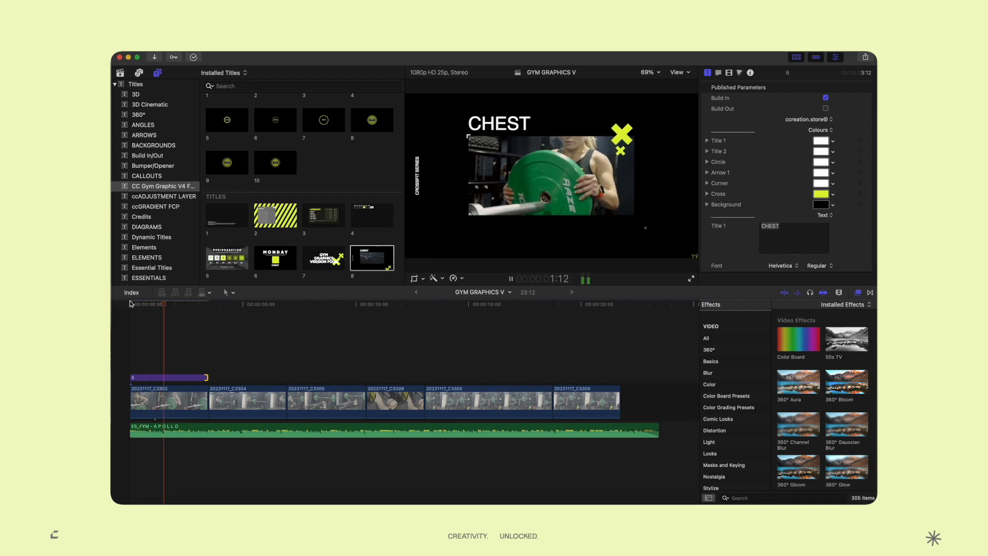
{"action": "key", "text": "space"}
{"action": "scroll", "coordinate": [792, 180], "scroll_direction": "down", "scroll_amount": 5}
{"action": "left_click", "coordinate": [815, 179]}
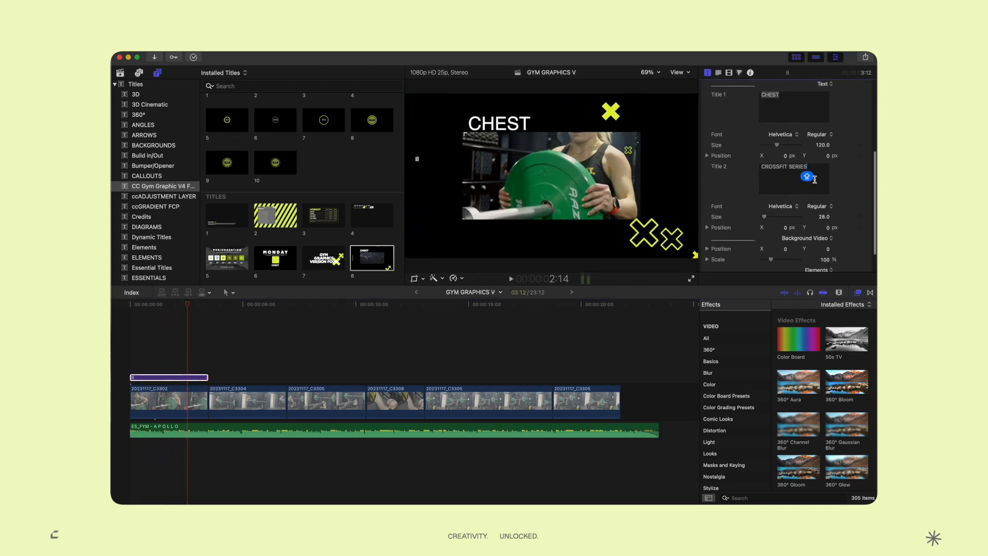
Replace CROSSFIT SERIES with BENCH PRESS in the title's second line and replay it
{"action": "left_click_drag", "start_coordinate": [817, 174], "coordinate": [743, 170]}
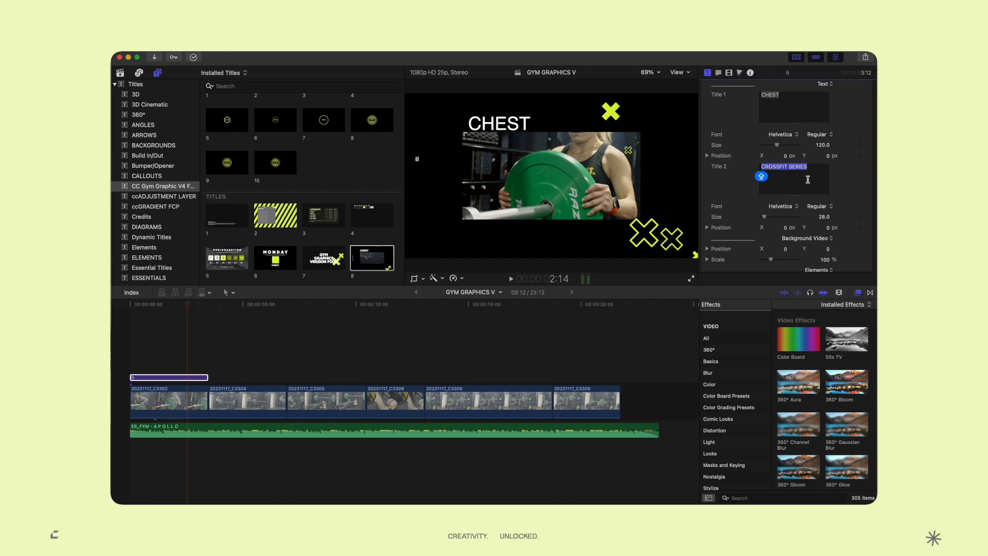
{"action": "type", "text": "BENCH PRESS"}
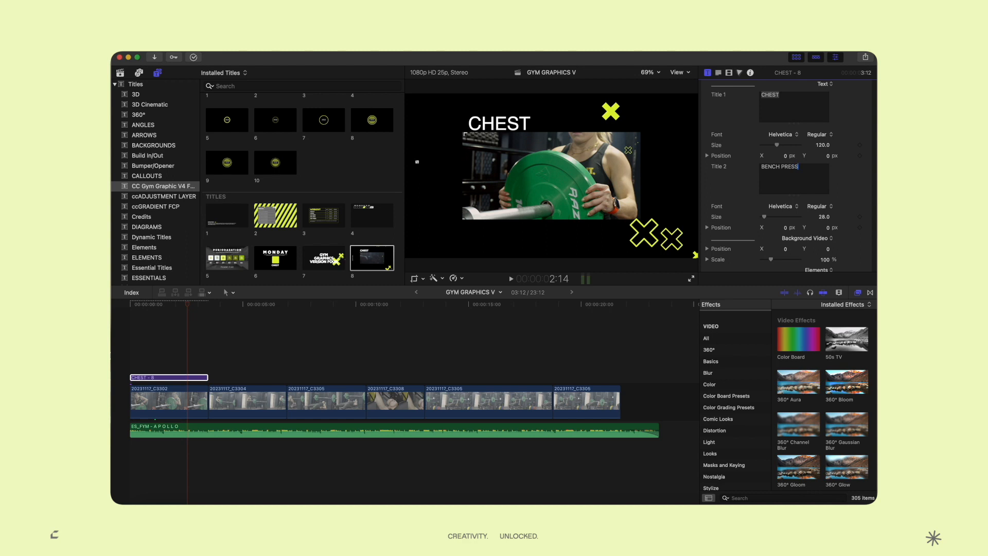
{"action": "key", "text": "Caps_Lock"}
{"action": "left_click_drag", "start_coordinate": [146, 308], "coordinate": [113, 306]}
{"action": "key", "text": "space"}
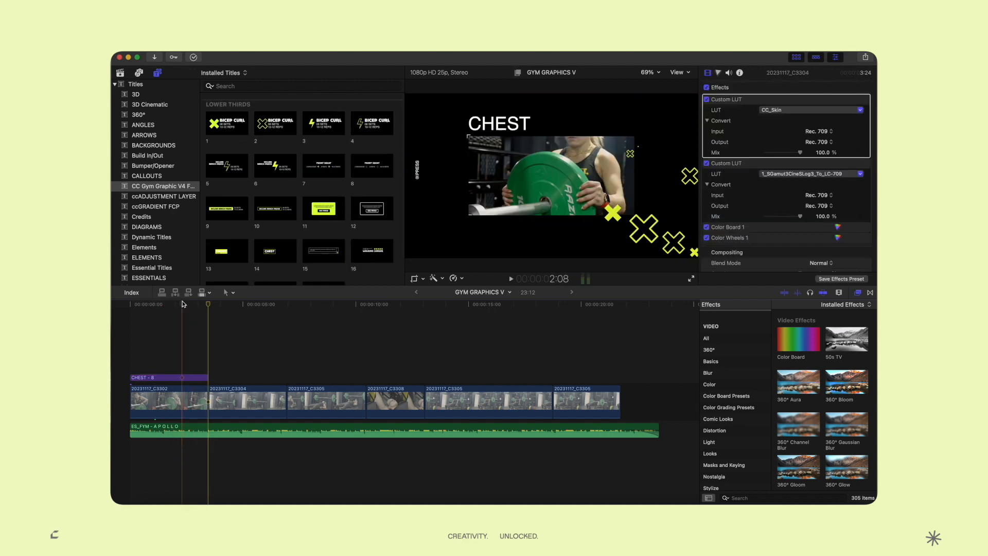
Clear the BENCH PRESS second line from the CHEST title and replay from the start
{"action": "left_click", "coordinate": [182, 304]}
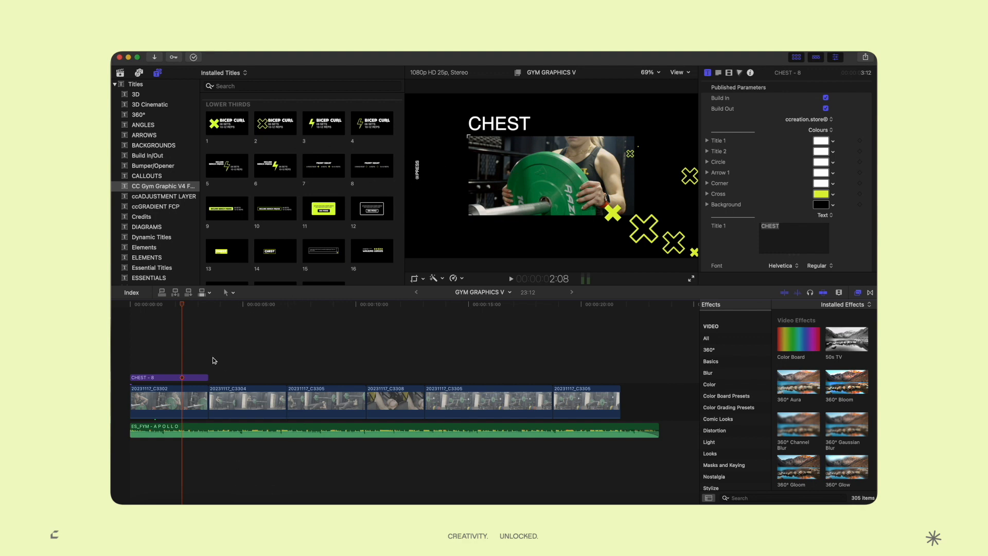
{"action": "scroll", "coordinate": [842, 163], "scroll_direction": "down", "scroll_amount": 5}
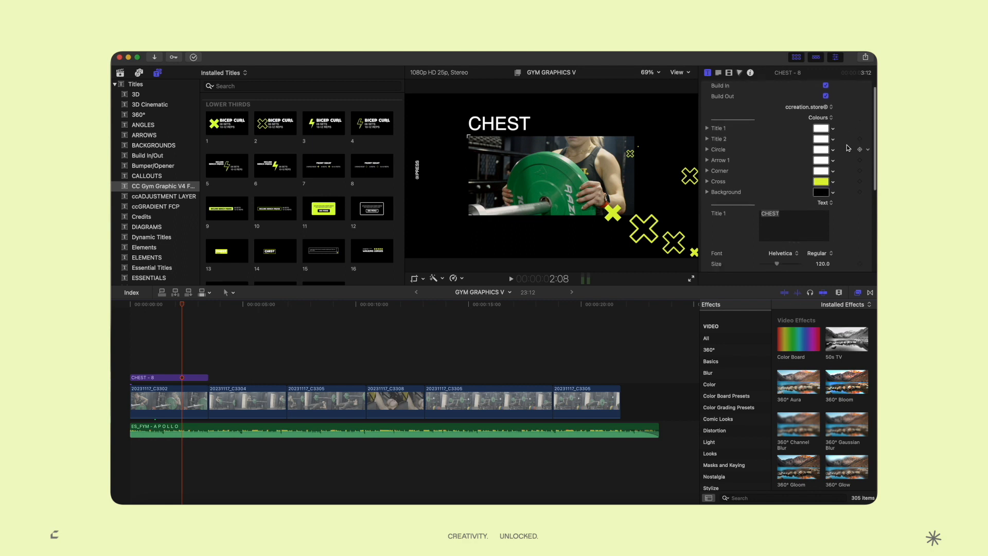
{"action": "triple_click", "coordinate": [799, 198]}
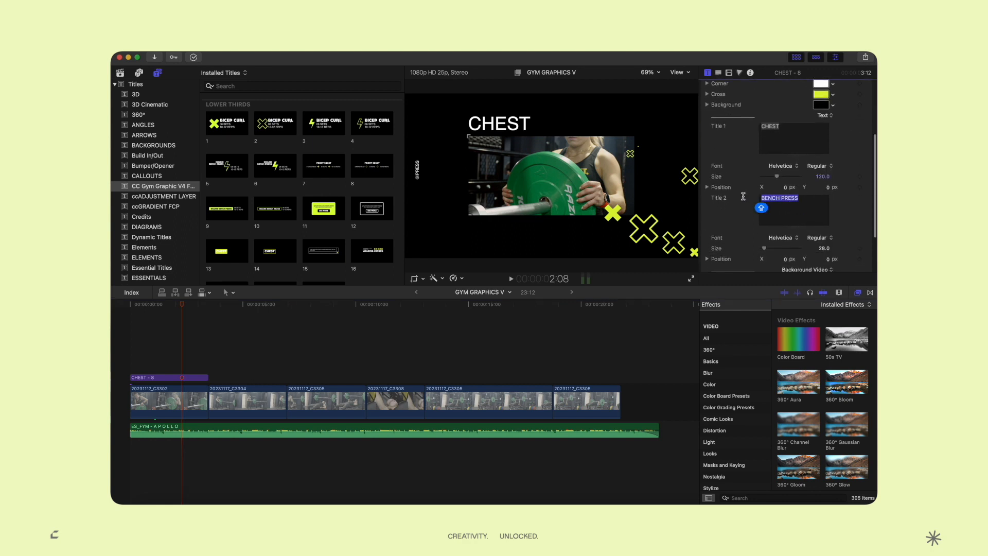
{"action": "key", "text": "BackSpace"}
{"action": "key", "text": "Home"}
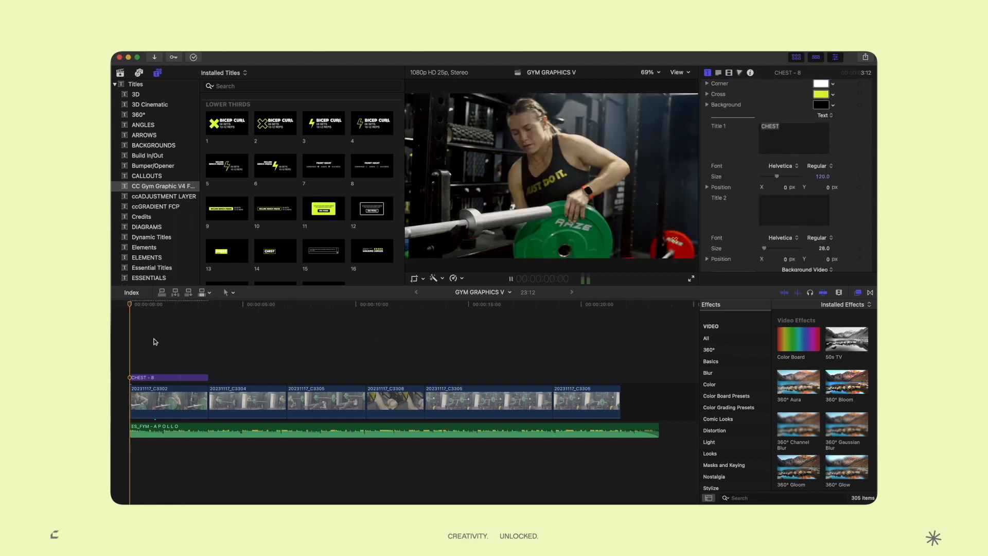
{"action": "key", "text": "space"}
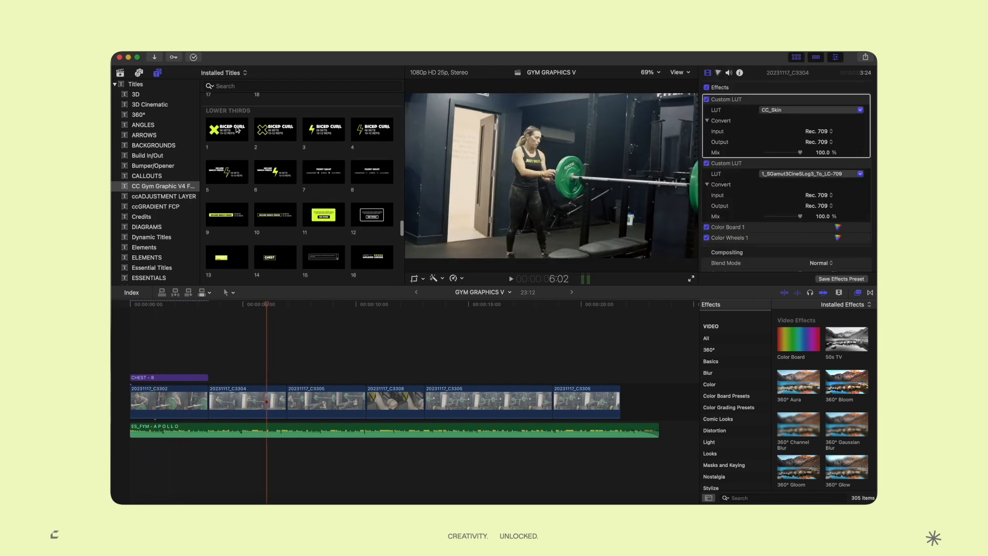
Place the BICEP CURL lower third above clip C3304 and preview it
{"action": "left_click", "coordinate": [238, 129]}
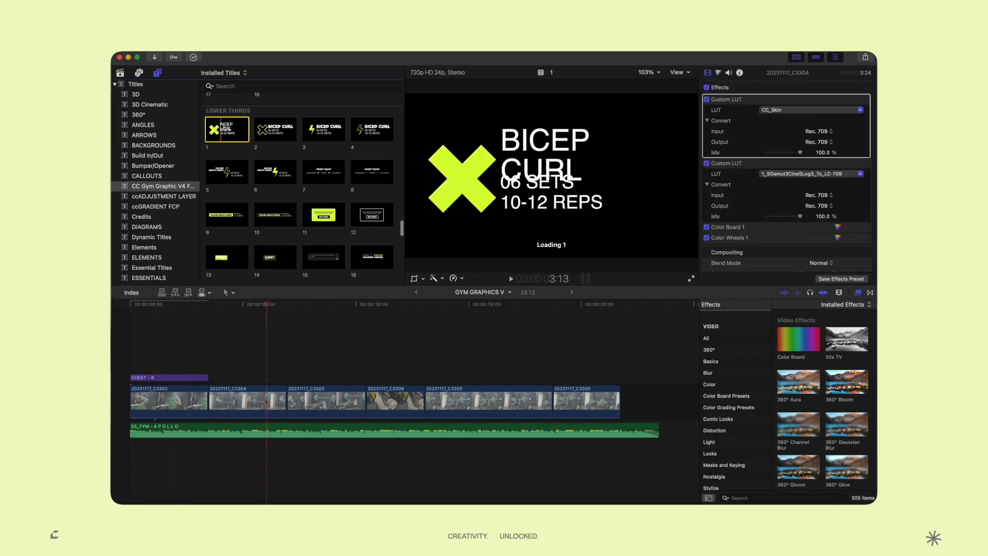
{"action": "left_click_drag", "start_coordinate": [225, 157], "coordinate": [211, 380]}
{"action": "left_click", "coordinate": [215, 365]}
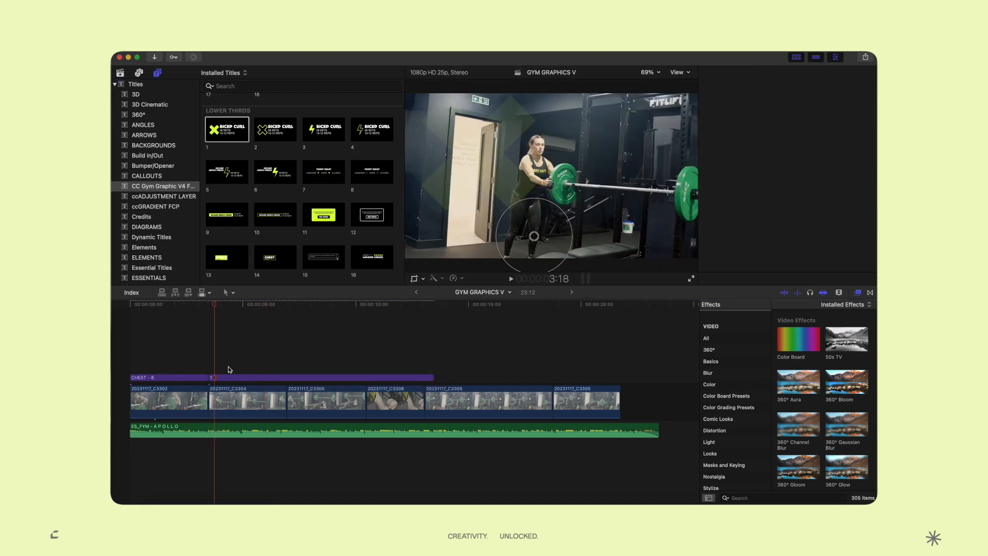
{"action": "left_click", "coordinate": [233, 377]}
{"action": "key", "text": "space"}
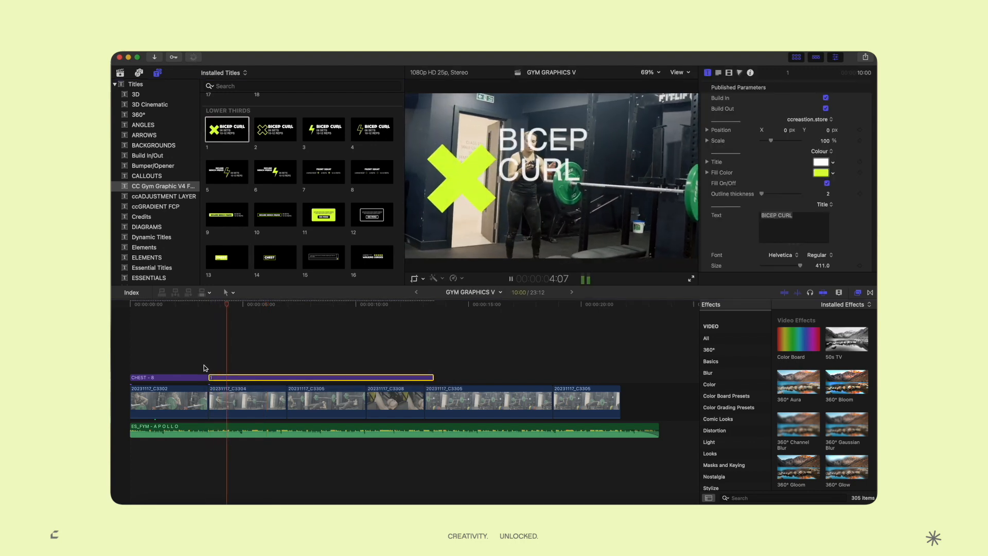
{"action": "key", "text": "space"}
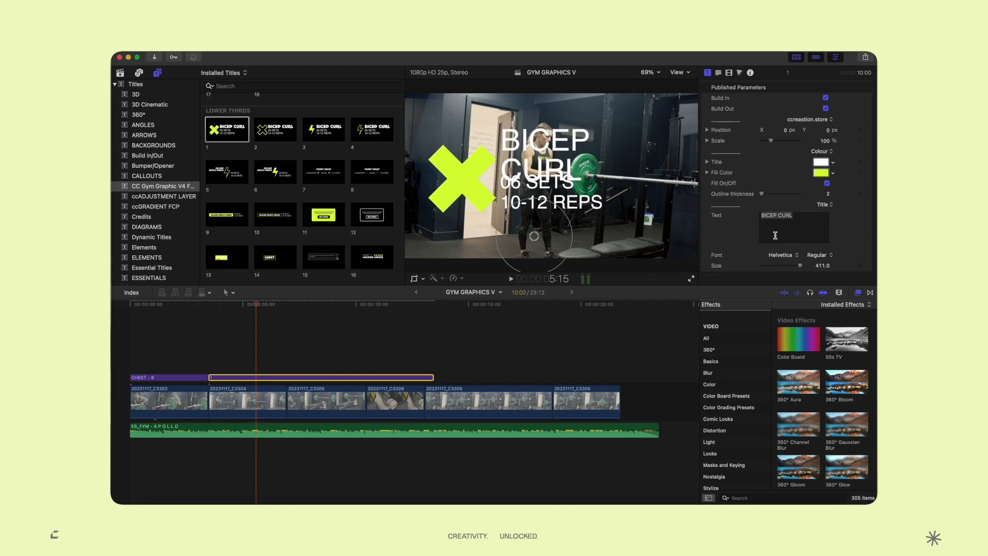
Scale the BICEP CURL lower third to 60% and move it to the lower-left corner
{"action": "scroll", "coordinate": [821, 213], "scroll_direction": "down", "scroll_amount": 5}
{"action": "scroll", "coordinate": [821, 185], "scroll_direction": "up", "scroll_amount": 6}
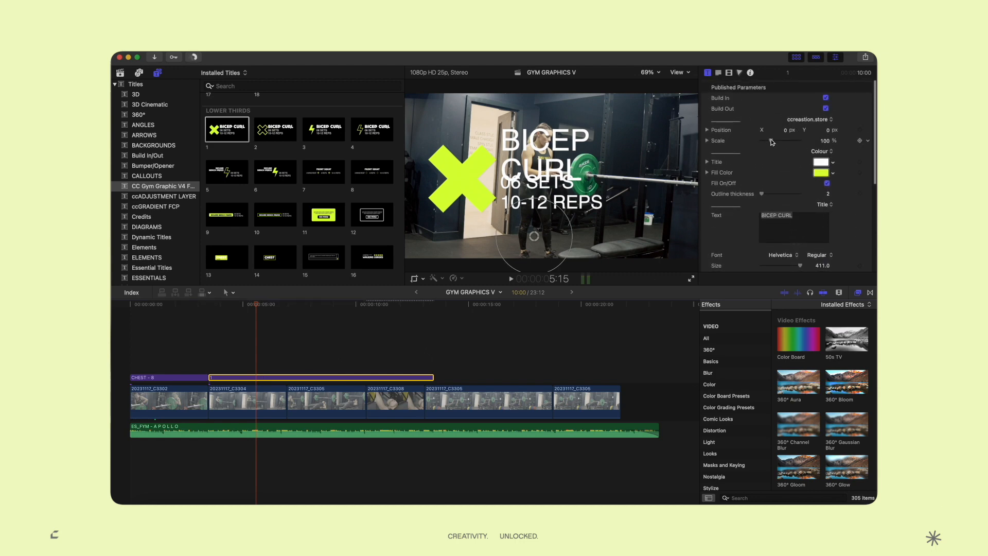
{"action": "left_click_drag", "start_coordinate": [770, 142], "coordinate": [767, 142]}
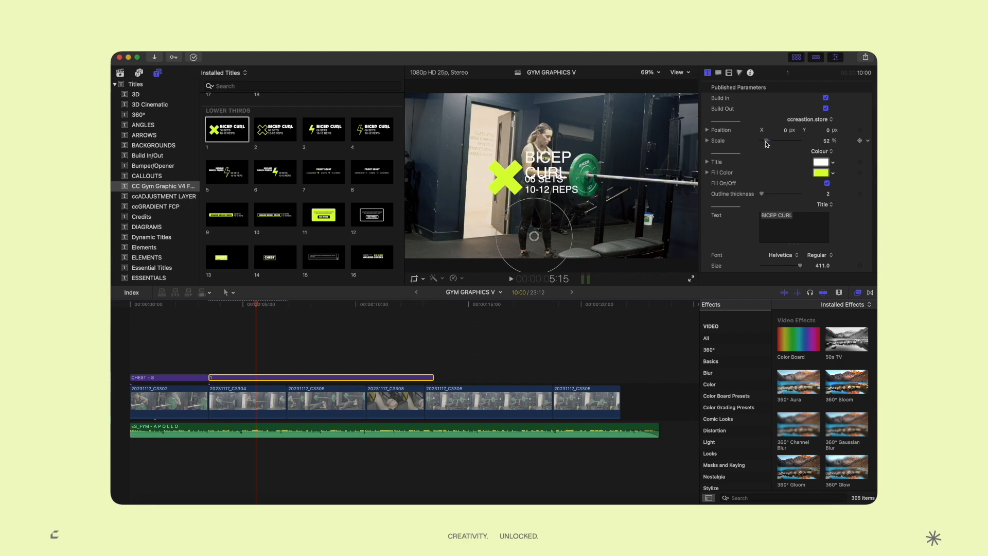
{"action": "left_click_drag", "start_coordinate": [534, 240], "coordinate": [422, 332]}
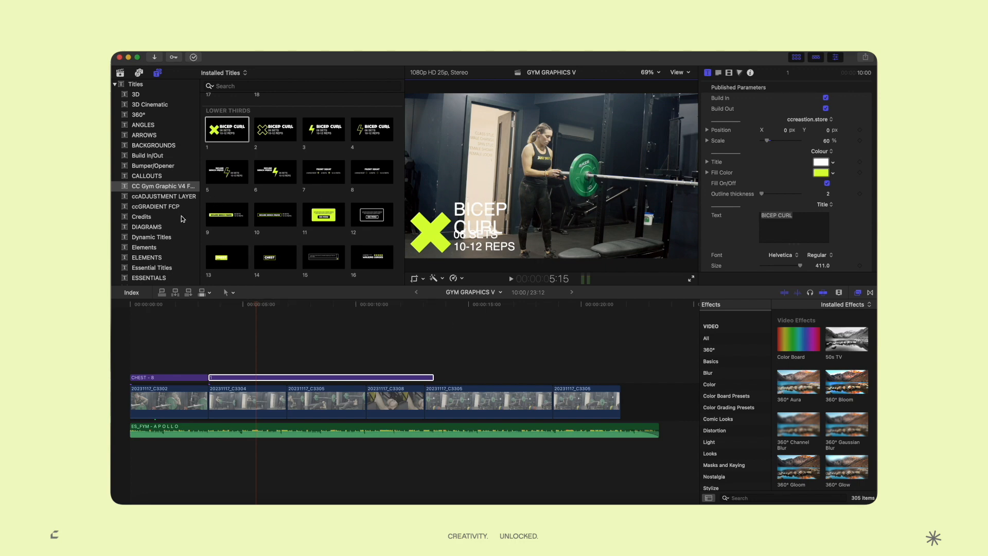
Layer the ccGRADIENT FCP gradient title above clip C3304 and play it back
{"action": "left_click", "coordinate": [167, 207]}
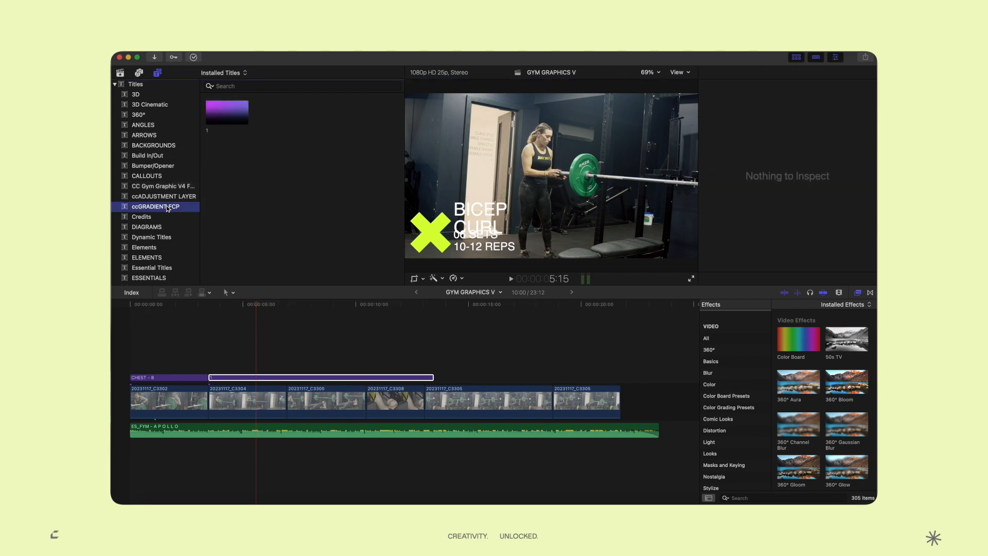
{"action": "left_click", "coordinate": [228, 118]}
{"action": "left_click_drag", "start_coordinate": [228, 117], "coordinate": [210, 380]}
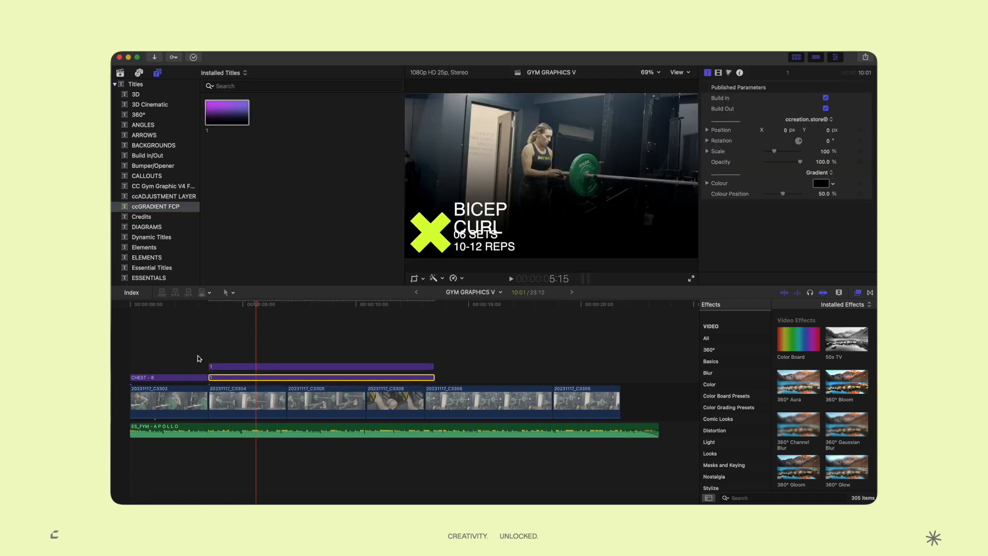
{"action": "left_click", "coordinate": [200, 366]}
{"action": "key", "text": "space"}
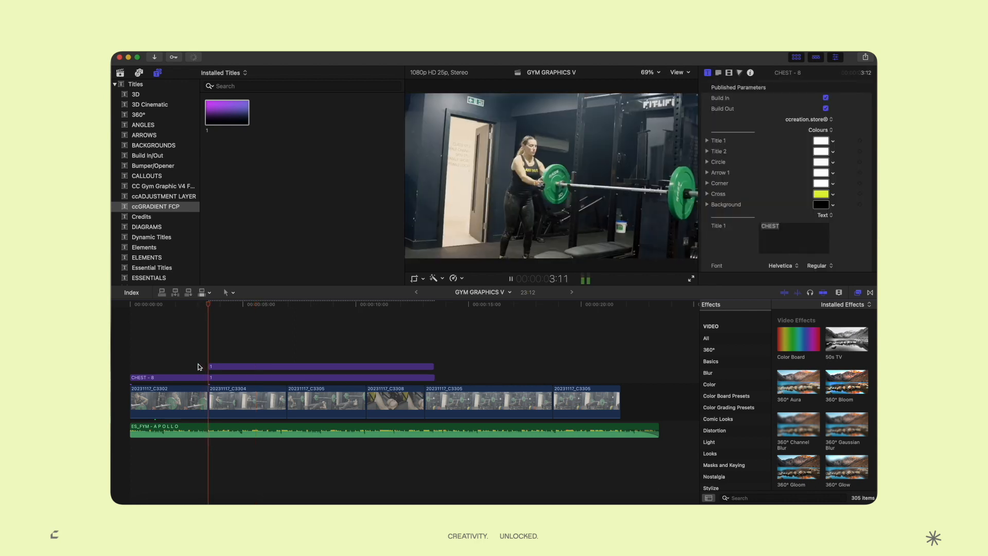
Replace the lower third's BICEP CURL heading with BENCH PRESS
{"action": "key", "text": "space"}
{"action": "left_click", "coordinate": [216, 366]}
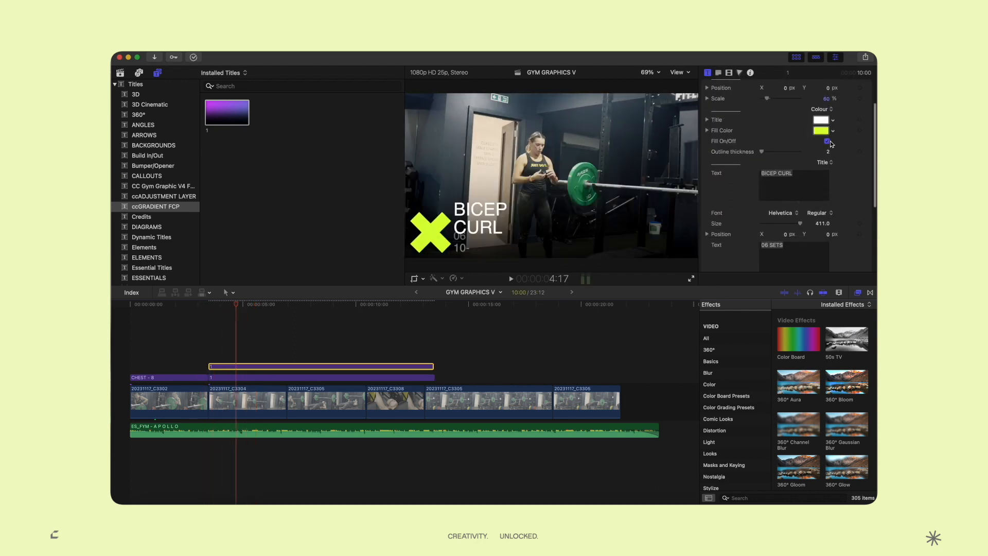
{"action": "triple_click", "coordinate": [807, 181]}
{"action": "type", "text": "B"}
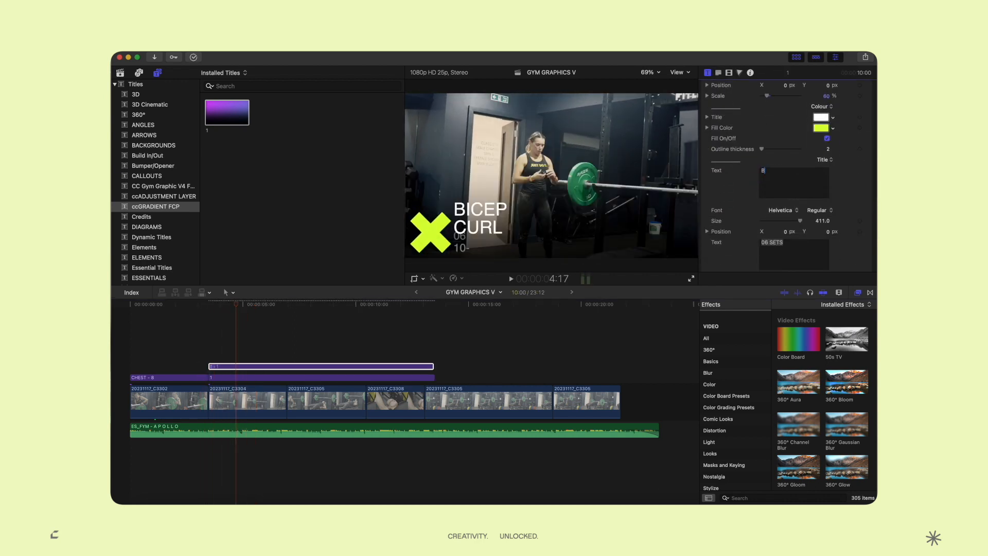
{"action": "type", "text": "ENCH PRESS"}
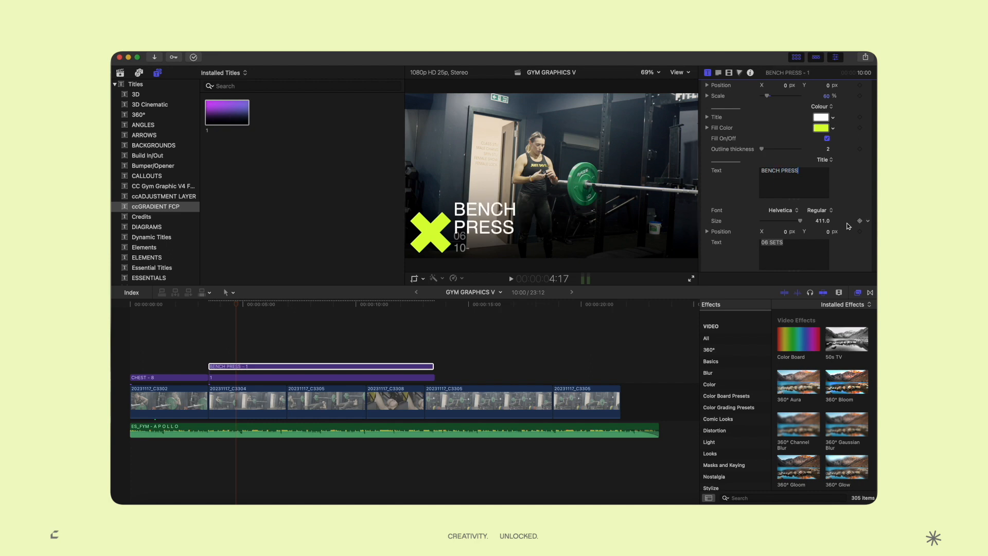
Change 06 SETS to 03 SETS and shrink the heading to size 288 so it fits one line
{"action": "scroll", "coordinate": [802, 201], "scroll_direction": "down", "scroll_amount": 3}
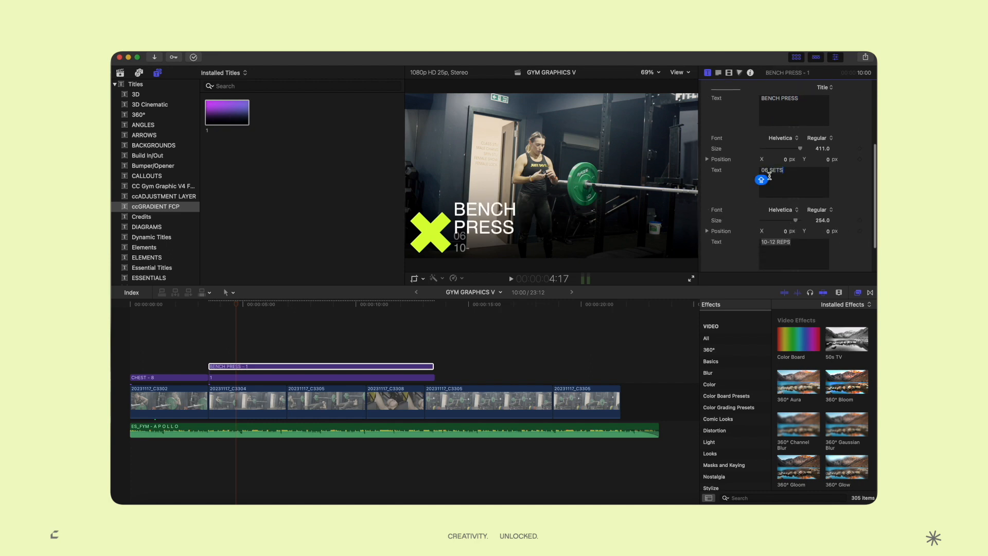
{"action": "key", "text": "BackSpace"}
{"action": "type", "text": "3"}
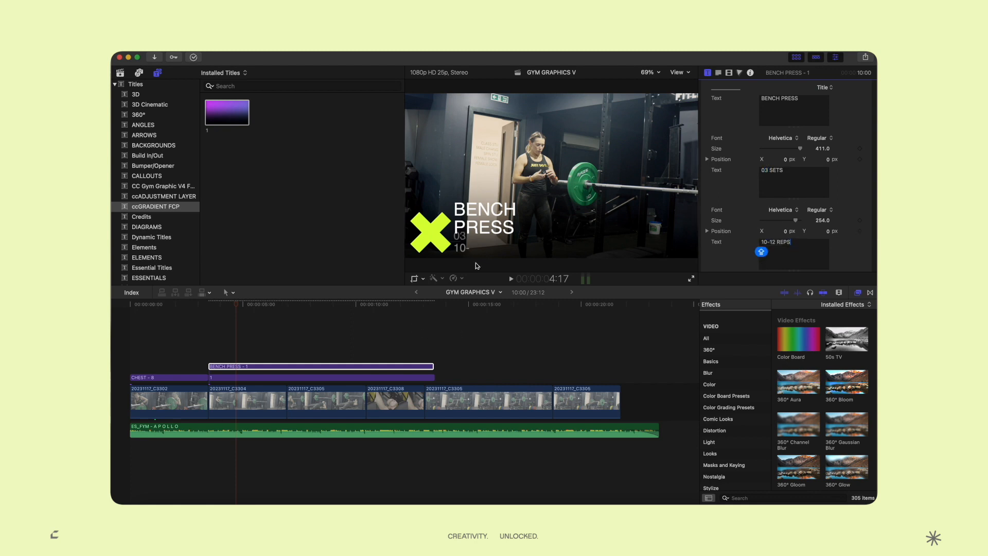
{"action": "scroll", "coordinate": [776, 181], "scroll_direction": "up", "scroll_amount": 3}
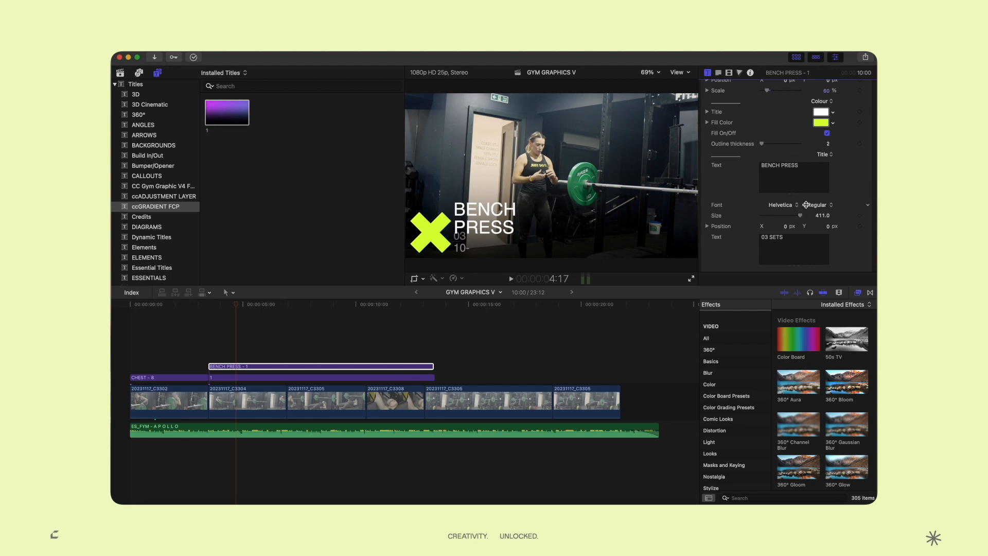
{"action": "left_click_drag", "start_coordinate": [801, 216], "coordinate": [799, 217]}
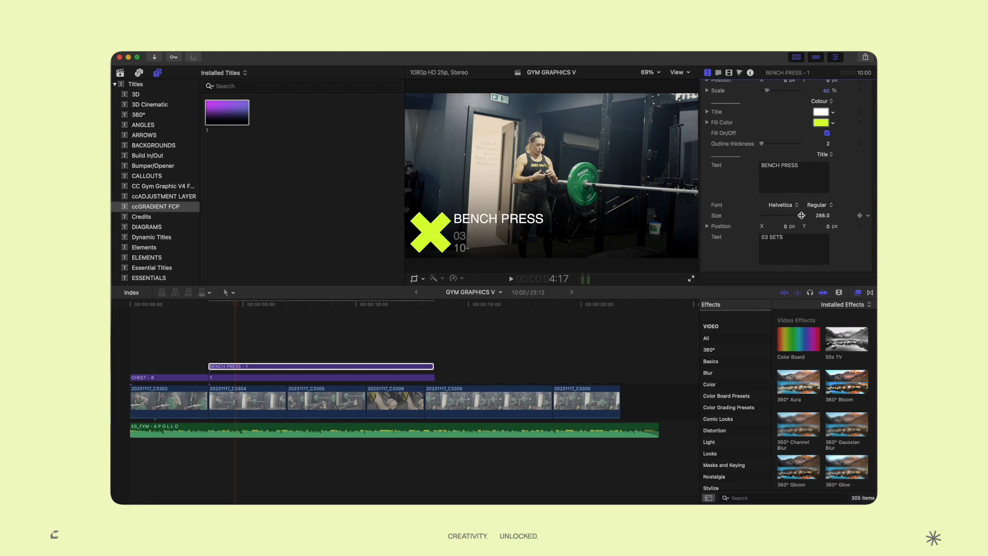
{"action": "left_click", "coordinate": [208, 347]}
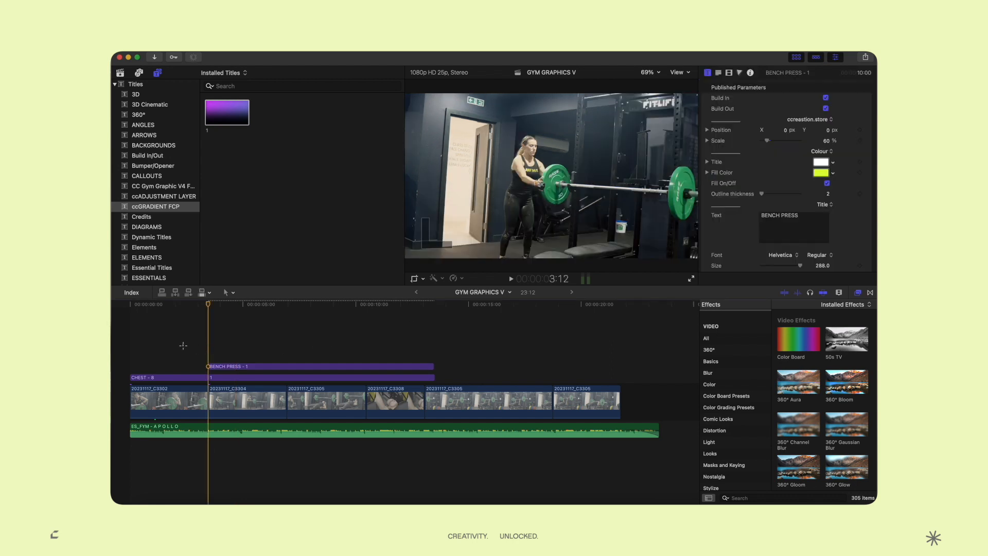
Select the BENCH PRESS title clip, check its published parameters in the Inspector, and replay the edit
{"action": "key", "text": "space"}
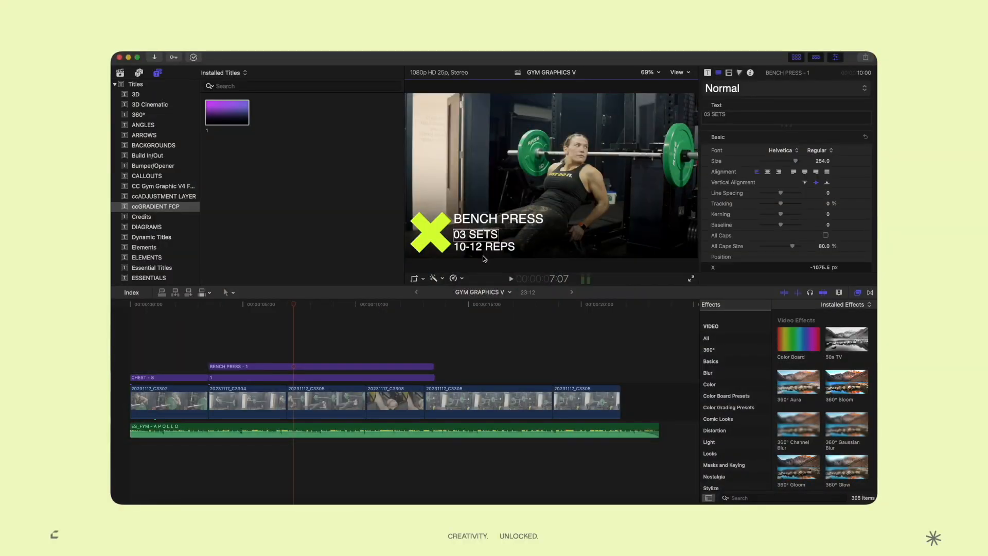
{"action": "left_click", "coordinate": [467, 246]}
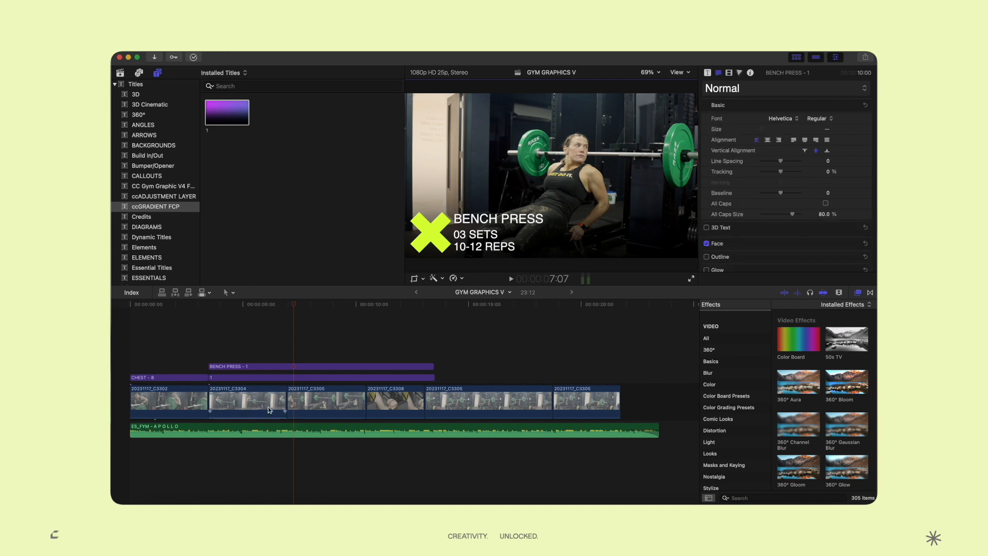
{"action": "left_click", "coordinate": [263, 366]}
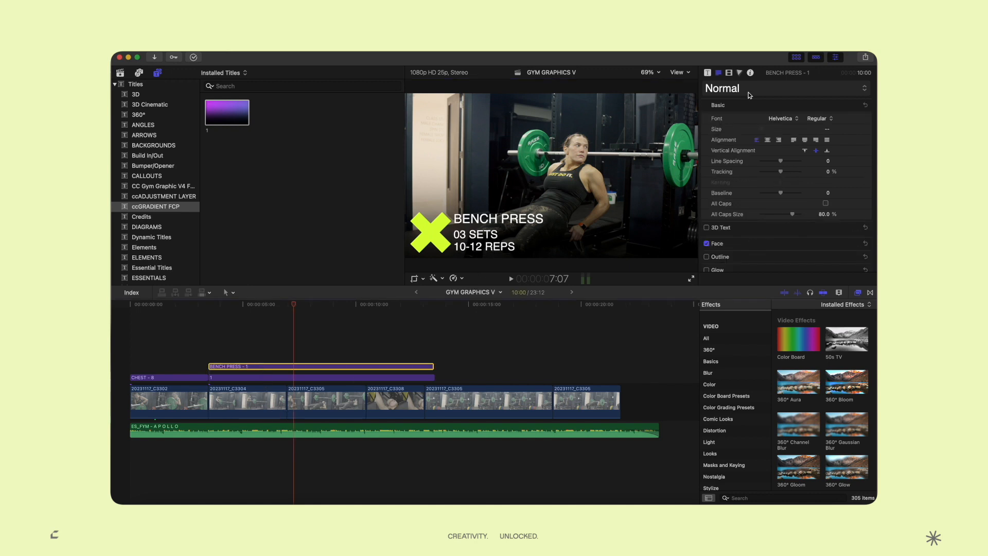
{"action": "scroll", "coordinate": [748, 92], "scroll_direction": "down", "scroll_amount": 1}
{"action": "left_click", "coordinate": [707, 73]}
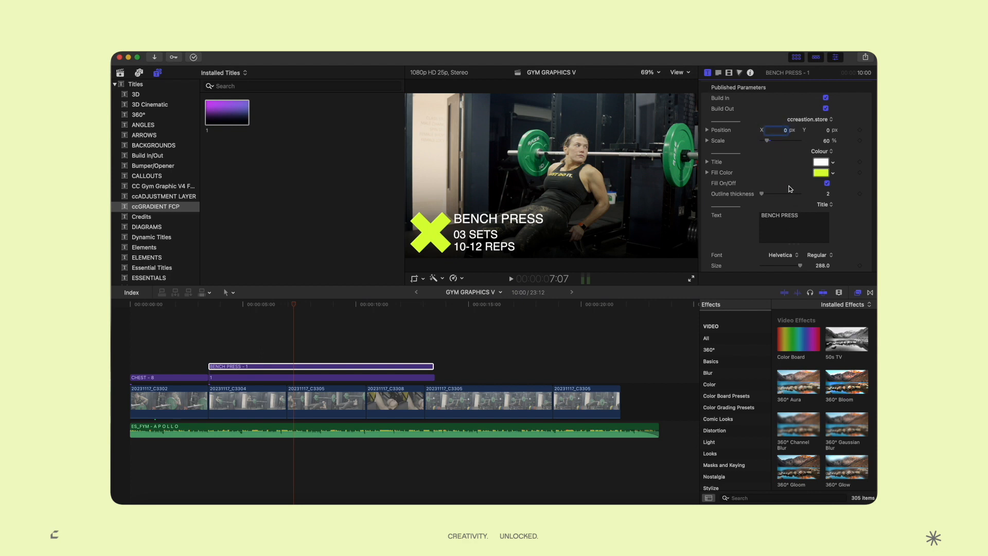
{"action": "scroll", "coordinate": [790, 188], "scroll_direction": "down", "scroll_amount": 6}
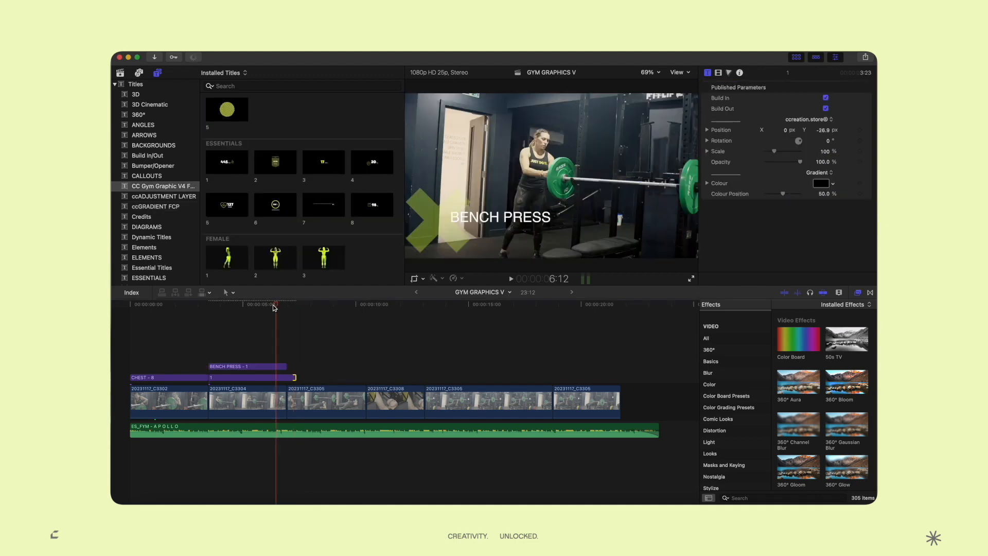
{"action": "key", "text": "space"}
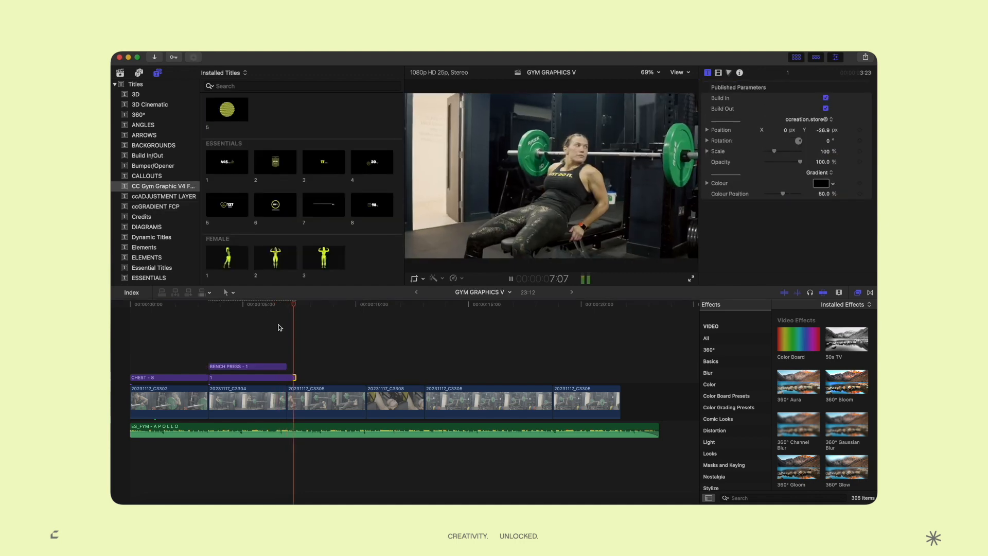
{"action": "scroll", "coordinate": [276, 270], "scroll_direction": "down", "scroll_amount": 2}
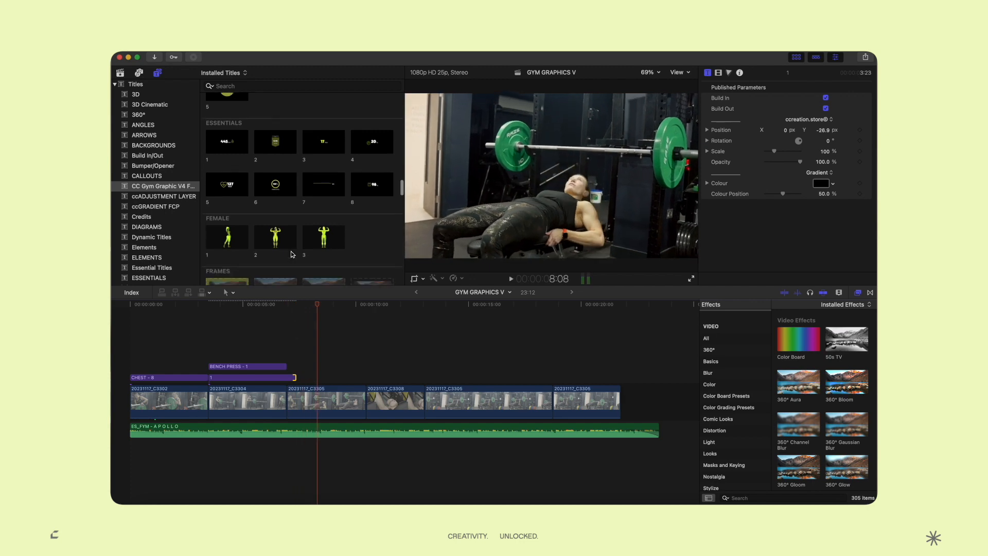
Place the Female title 2 muscle figure above the Bench Press title and preview it
{"action": "left_click_drag", "start_coordinate": [282, 224], "coordinate": [212, 354]}
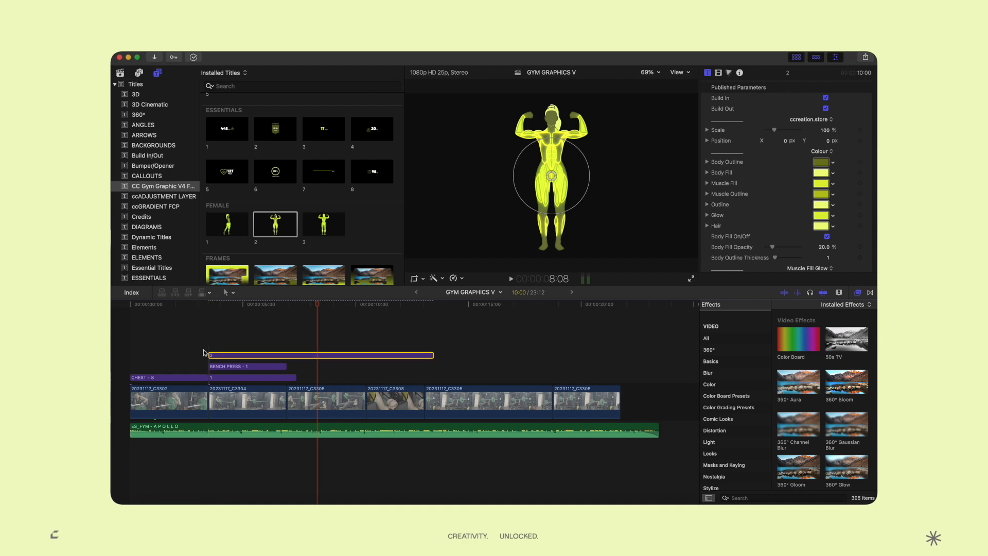
{"action": "key", "text": "space"}
{"action": "key", "text": "space"}
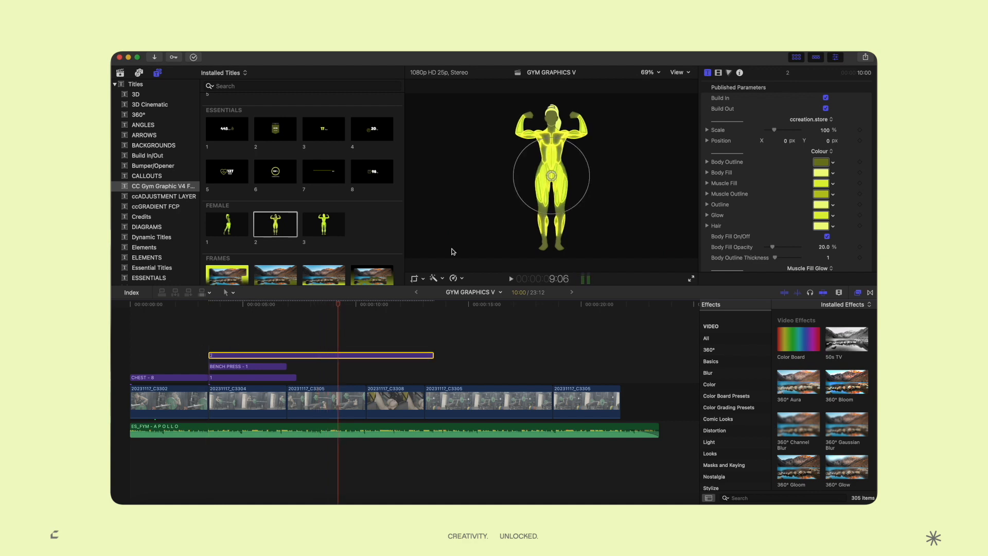
{"action": "scroll", "coordinate": [811, 226], "scroll_direction": "down", "scroll_amount": 10}
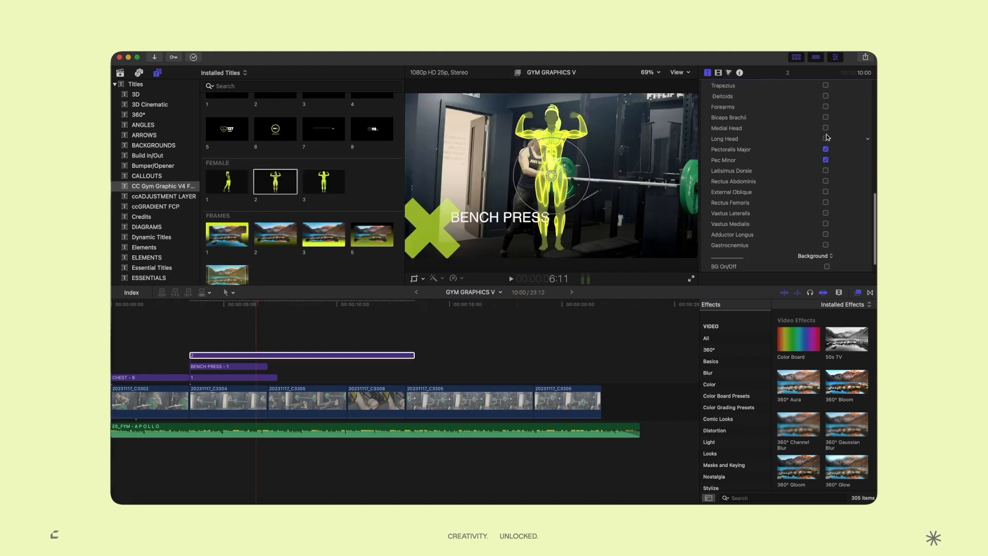
{"action": "scroll", "coordinate": [829, 155], "scroll_direction": "up", "scroll_amount": 10}
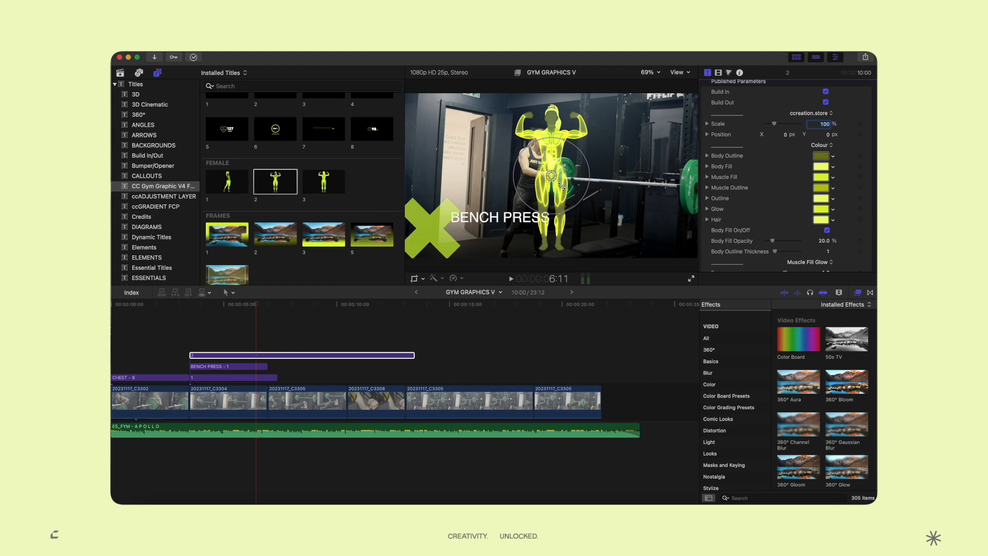
{"action": "scroll", "coordinate": [786, 221], "scroll_direction": "down", "scroll_amount": 4}
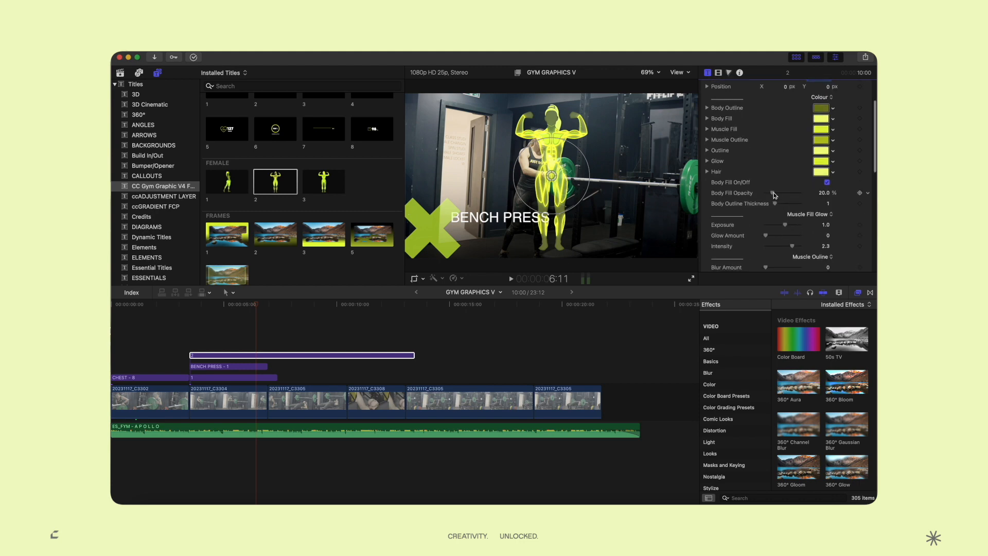
Set the muscle figure's Body Fill Opacity to 0%
{"action": "left_click_drag", "start_coordinate": [778, 195], "coordinate": [769, 199]}
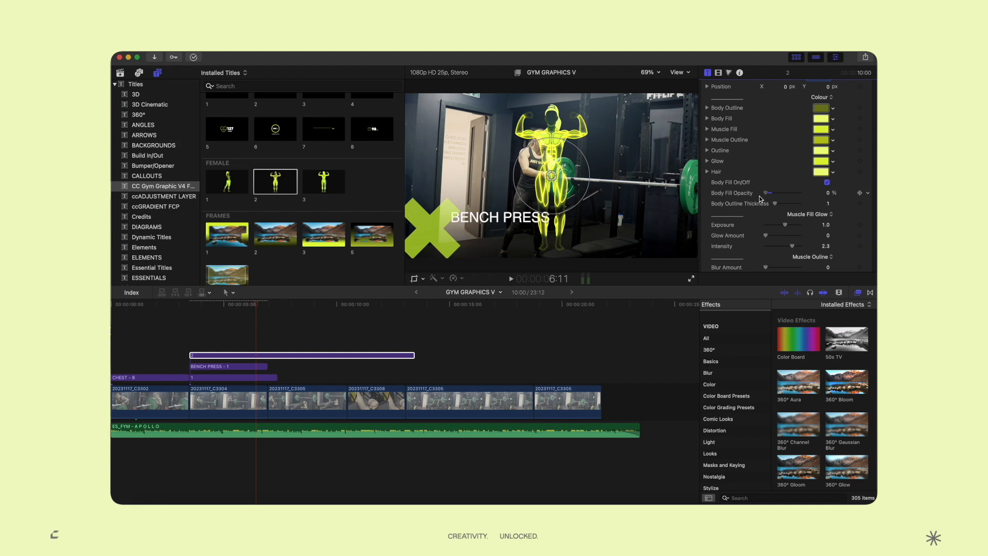
{"action": "scroll", "coordinate": [759, 199], "scroll_direction": "down", "scroll_amount": 2}
{"action": "left_click_drag", "start_coordinate": [775, 177], "coordinate": [785, 179]}
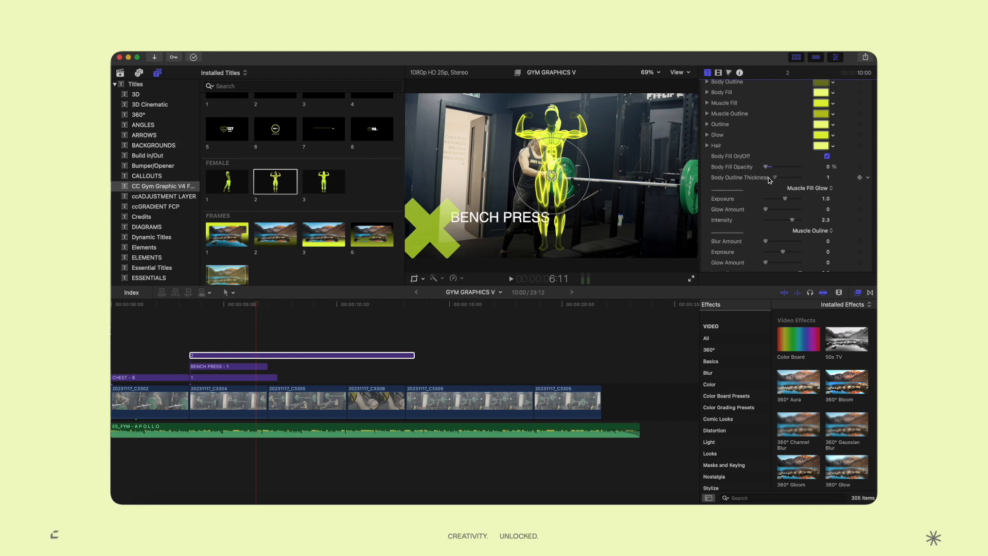
{"action": "scroll", "coordinate": [777, 193], "scroll_direction": "down", "scroll_amount": 2}
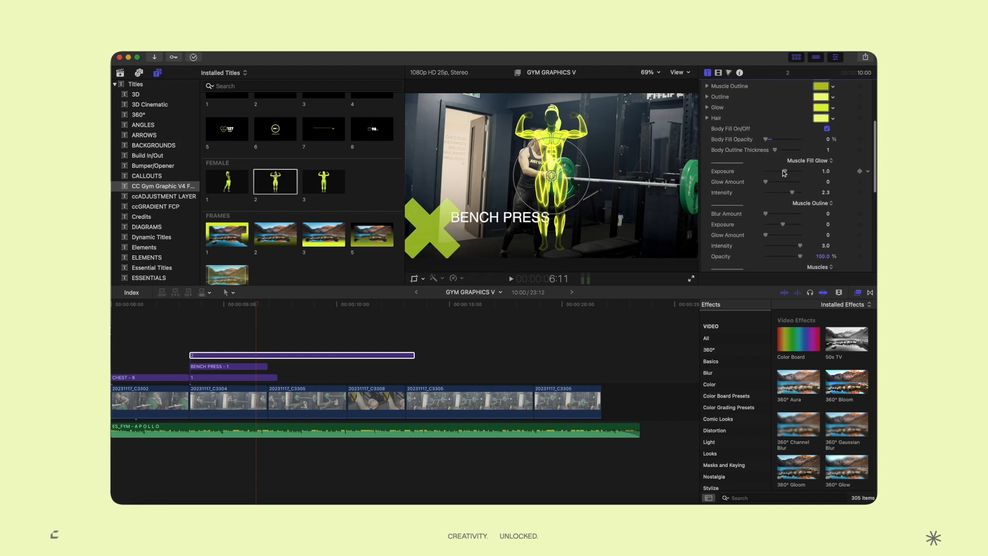
{"action": "scroll", "coordinate": [785, 172], "scroll_direction": "up", "scroll_amount": 6}
Scale the muscle figure to 50%, move it right, and trim it to 3:23
{"action": "left_click", "coordinate": [825, 132]}
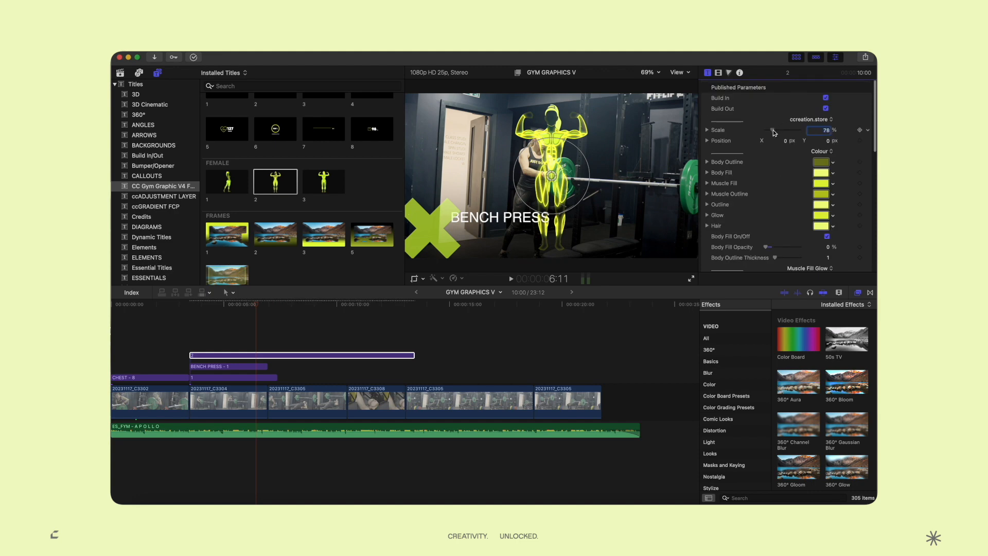
{"action": "left_click_drag", "start_coordinate": [774, 131], "coordinate": [772, 131]}
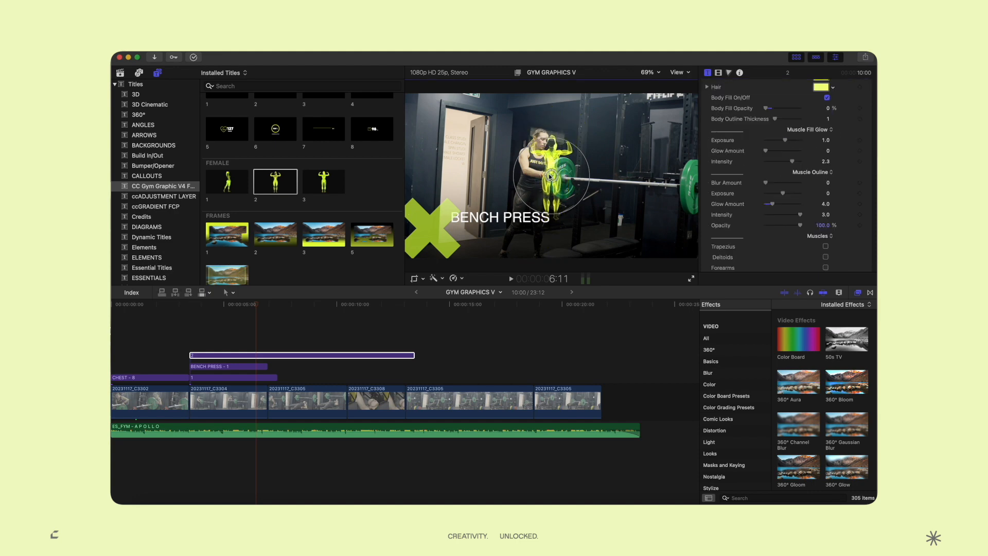
{"action": "left_click_drag", "start_coordinate": [551, 176], "coordinate": [673, 213]}
{"action": "left_click_drag", "start_coordinate": [771, 130], "coordinate": [772, 132]}
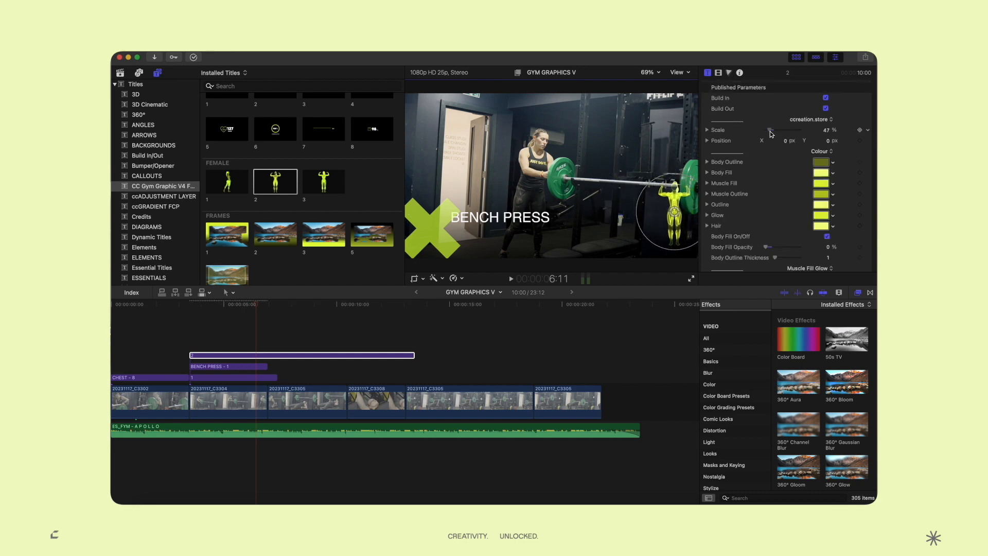
{"action": "left_click_drag", "start_coordinate": [414, 355], "coordinate": [266, 355]}
{"action": "left_click", "coordinate": [174, 340]}
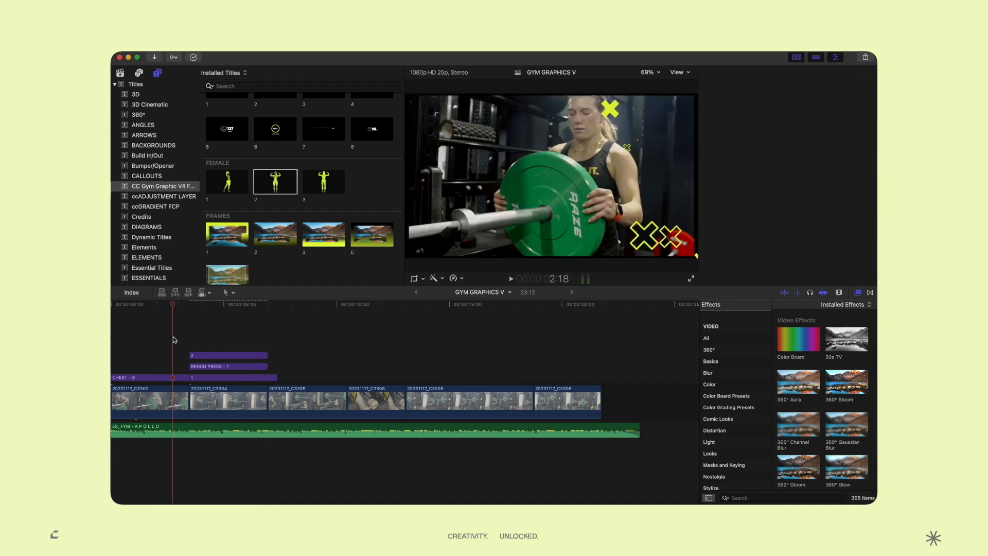
Play back the edit, then select and delete the female muscle-figure clip near 5:08
{"action": "key", "text": "space"}
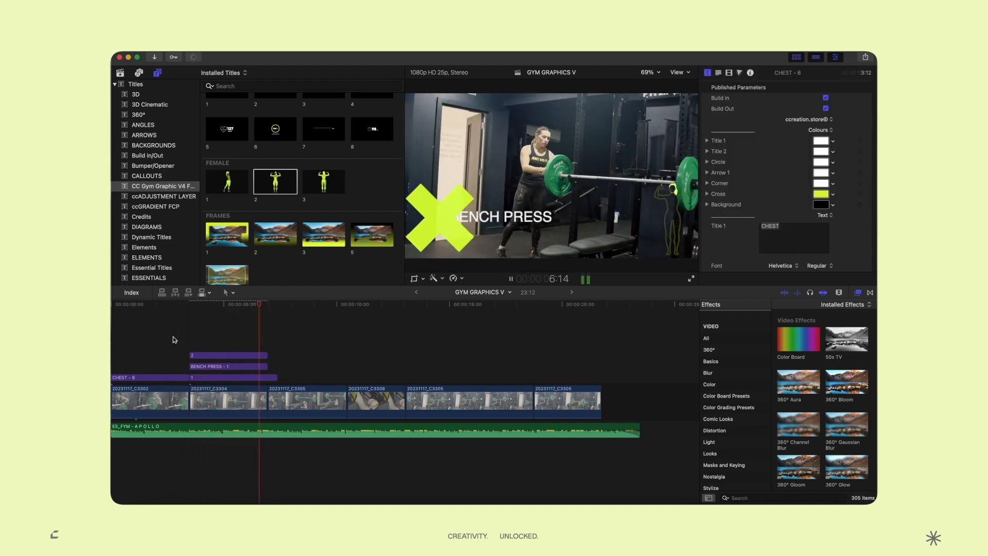
{"action": "left_click", "coordinate": [240, 355]}
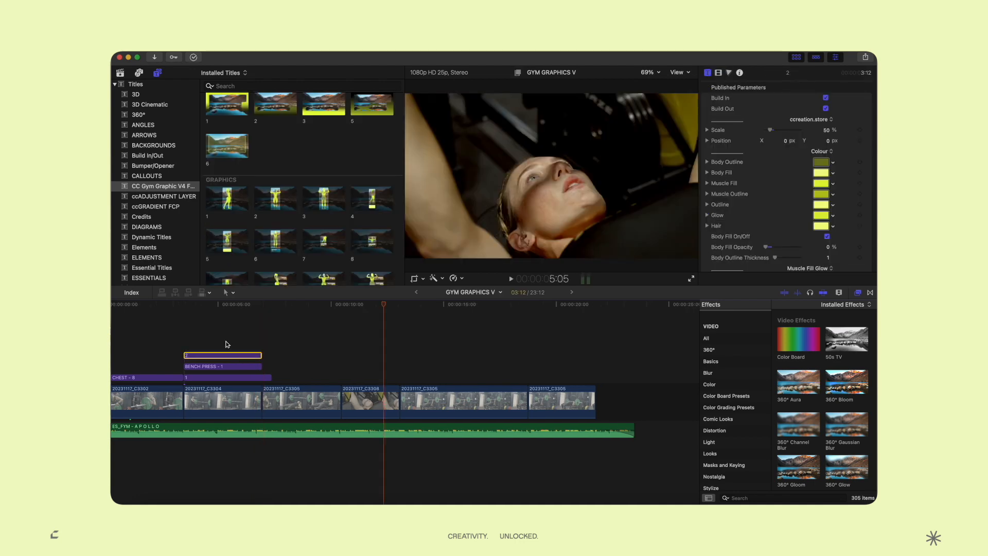
{"action": "left_click", "coordinate": [226, 342]}
{"action": "left_click", "coordinate": [232, 355]}
{"action": "key", "text": "Delete"}
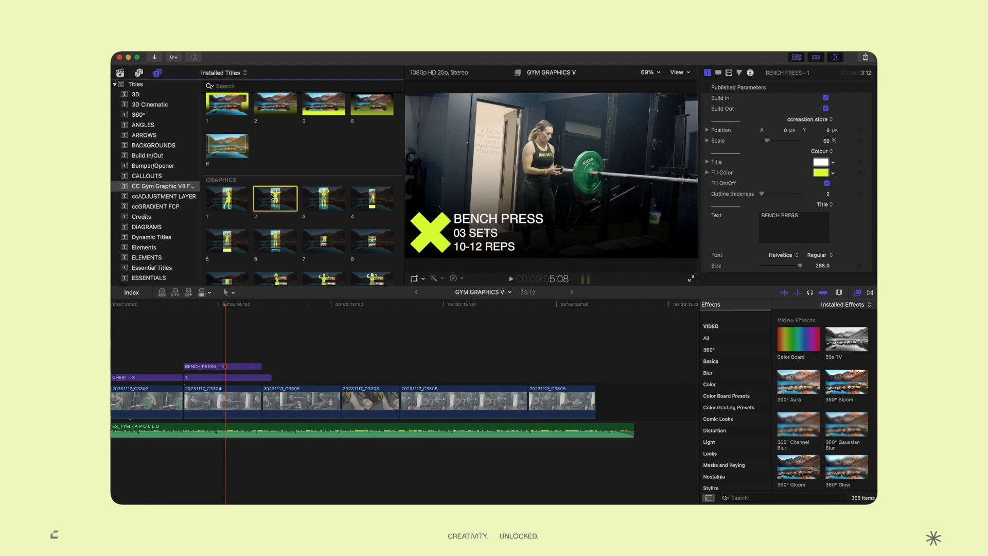
{"action": "left_click", "coordinate": [272, 196]}
Drop Graphics title 2 above clip C3308 at 10:12 and play it back
{"action": "left_click_drag", "start_coordinate": [276, 198], "coordinate": [353, 371]}
{"action": "key", "text": "space"}
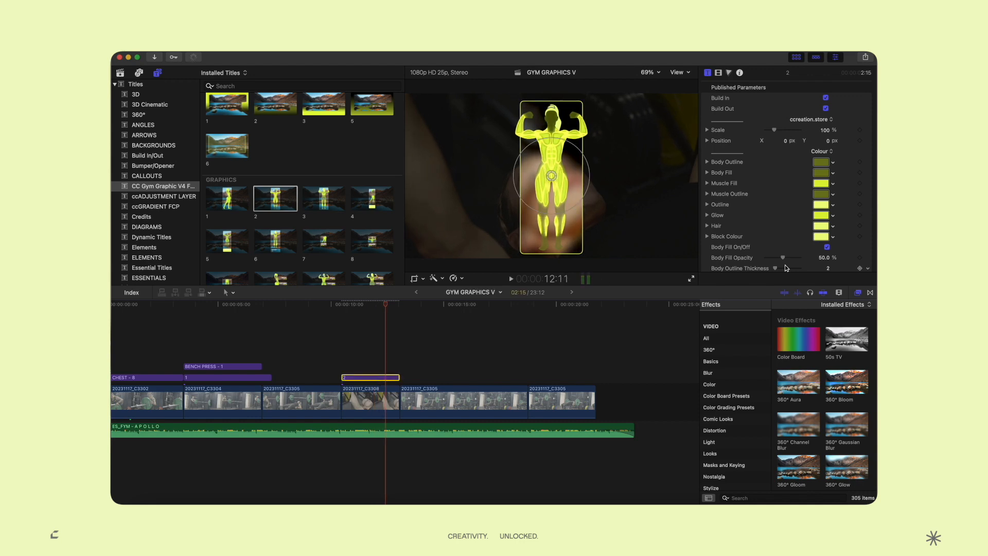
{"action": "scroll", "coordinate": [822, 210], "scroll_direction": "down", "scroll_amount": 10}
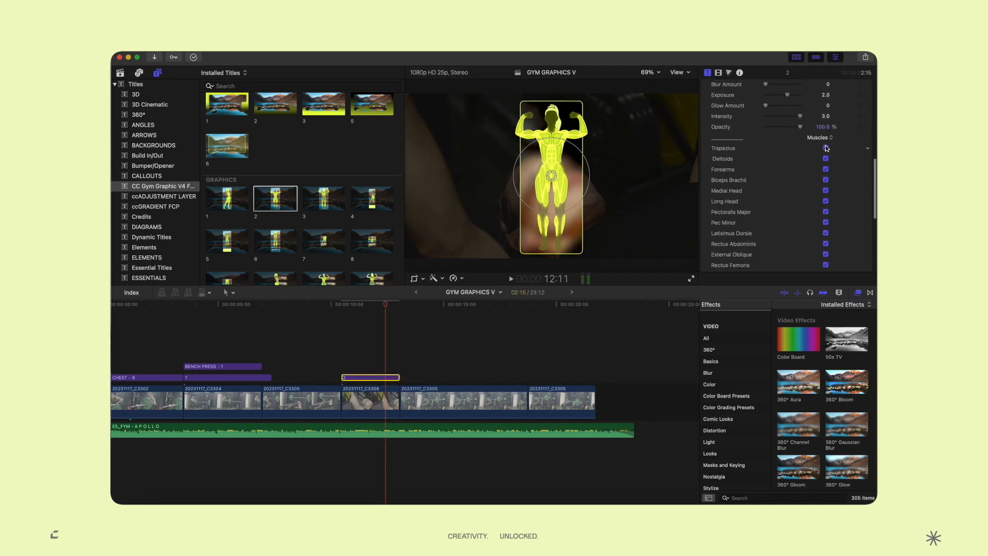